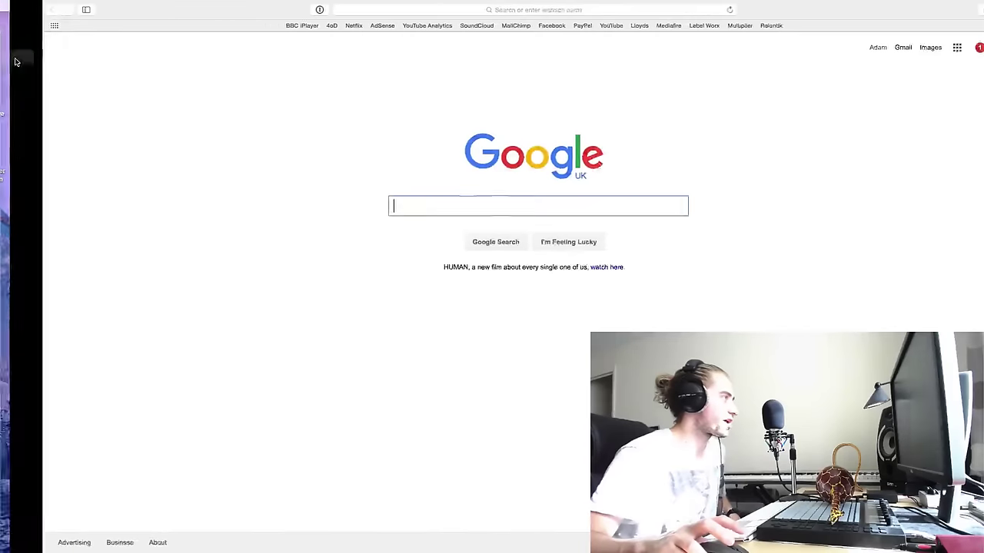
- Search Google for 'splice' and go to the Sounds browse page on splice.com
text(sp)
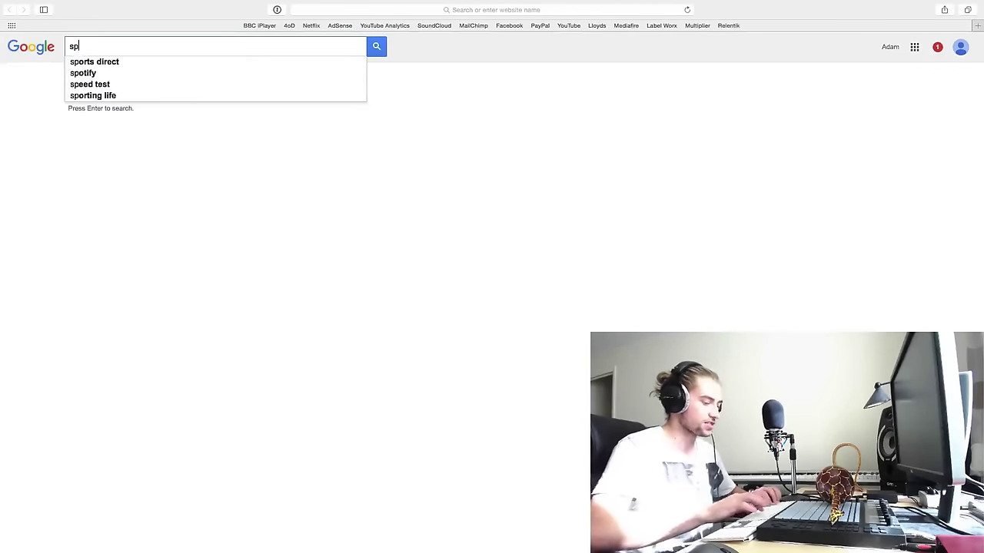
text(lice)
key(Return)
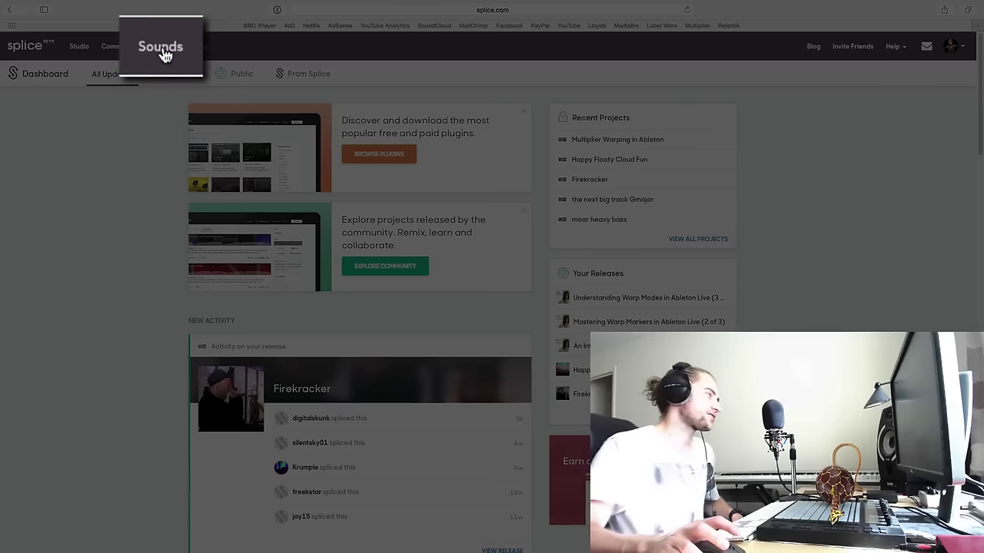
click(160, 48)
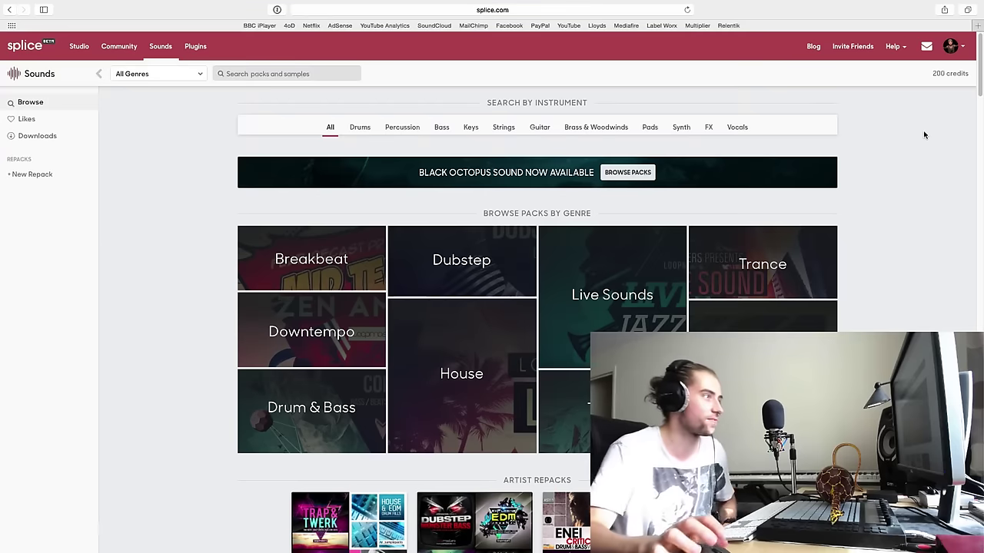
- Search Splice's packs and samples for 'multiplier'
click(249, 77)
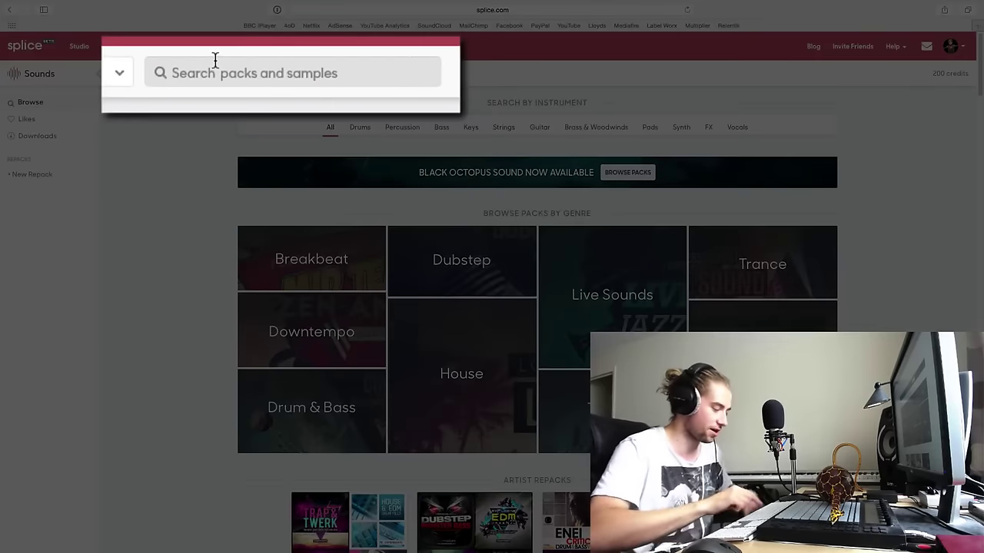
text(multi)
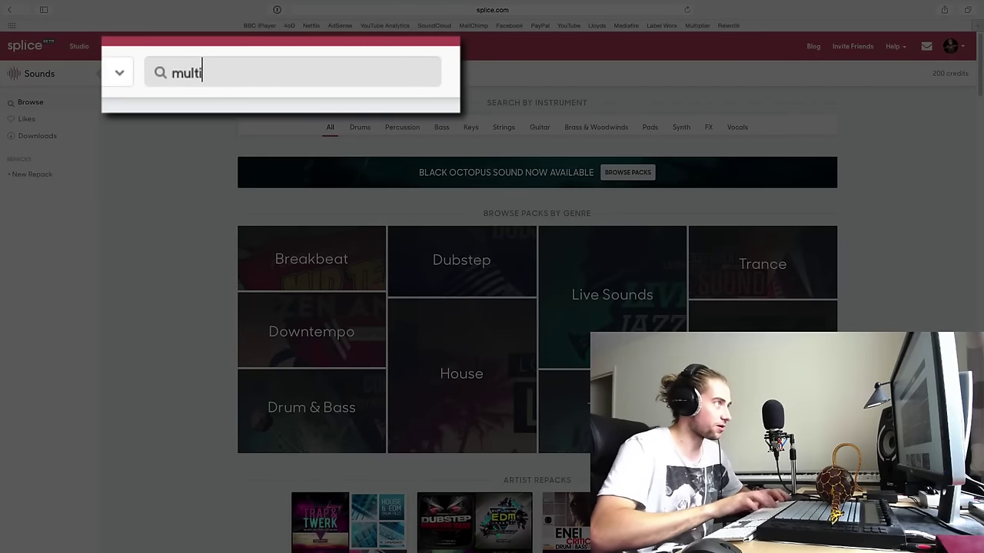
text(plier)
key(Return)
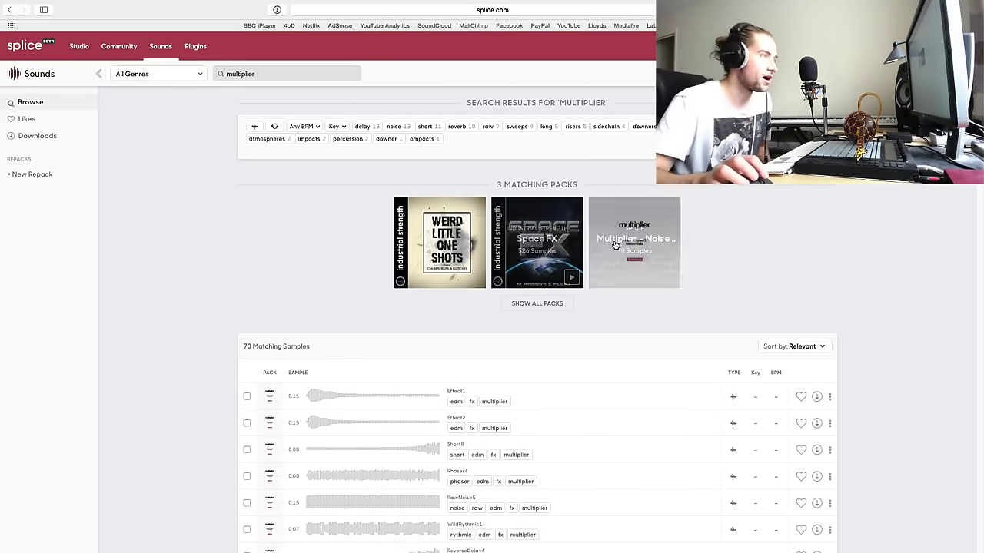
mouse_move(634, 242)
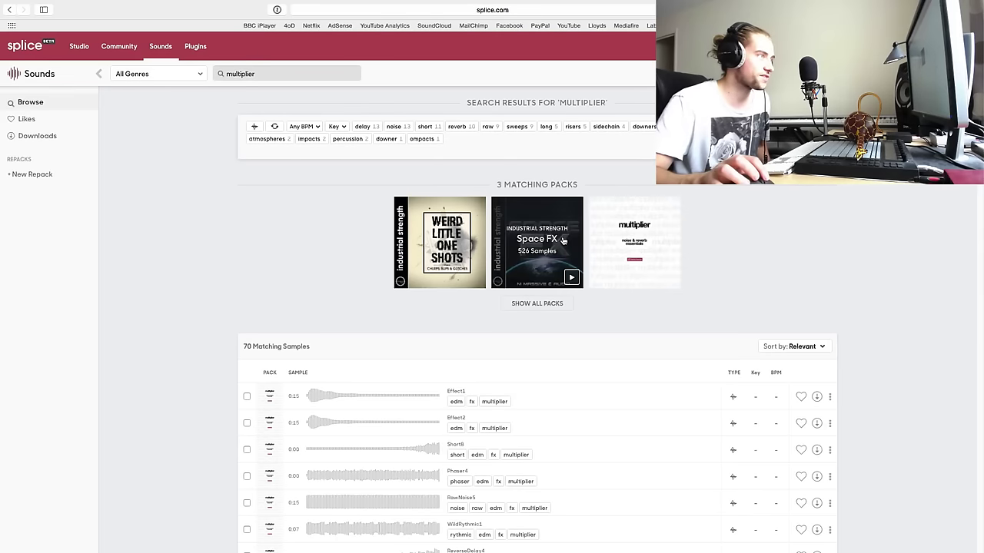
- Open the Multiplier – Noise and Reverb pack and filter it by the delay tag
click(636, 246)
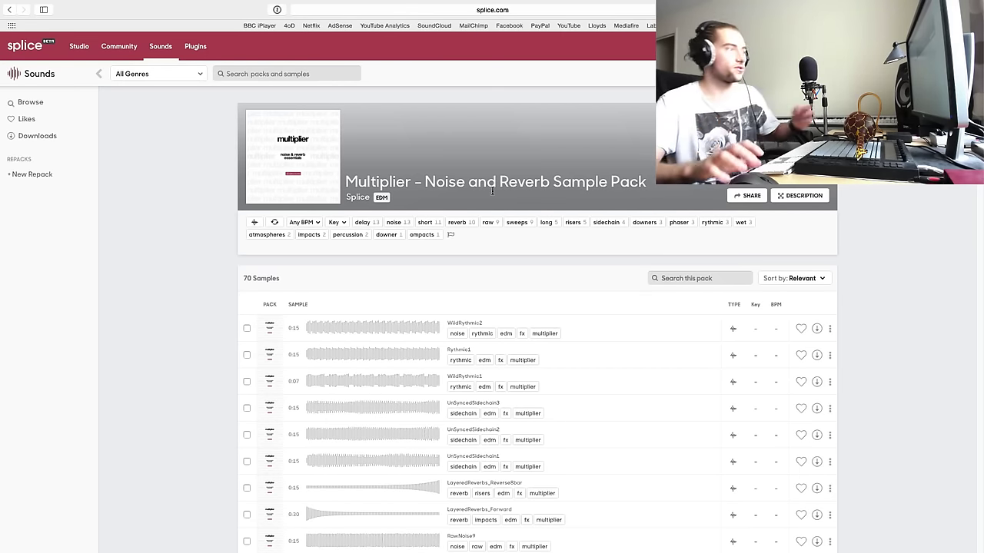
scroll(416, 304, down, 10)
scroll(411, 312, down, 10)
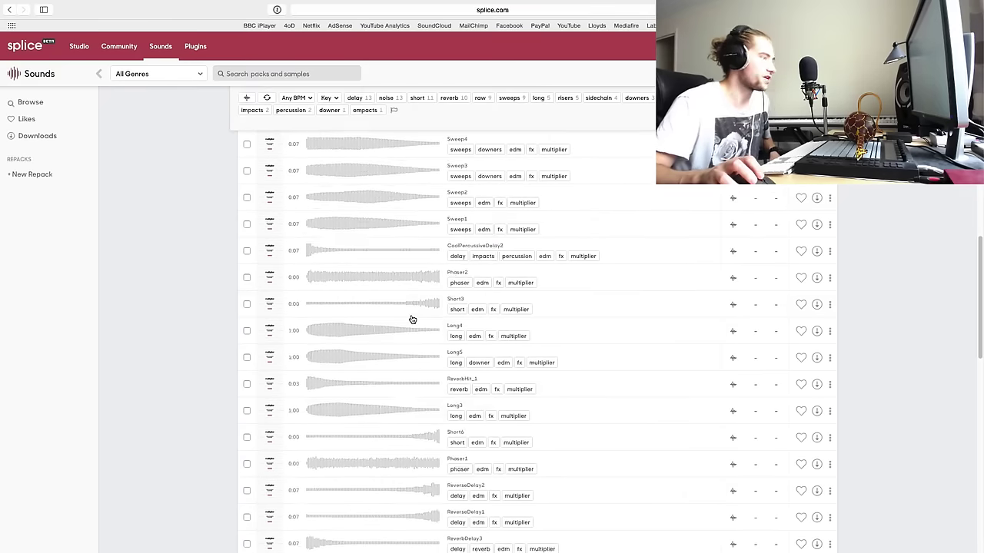
scroll(411, 320, down, 5)
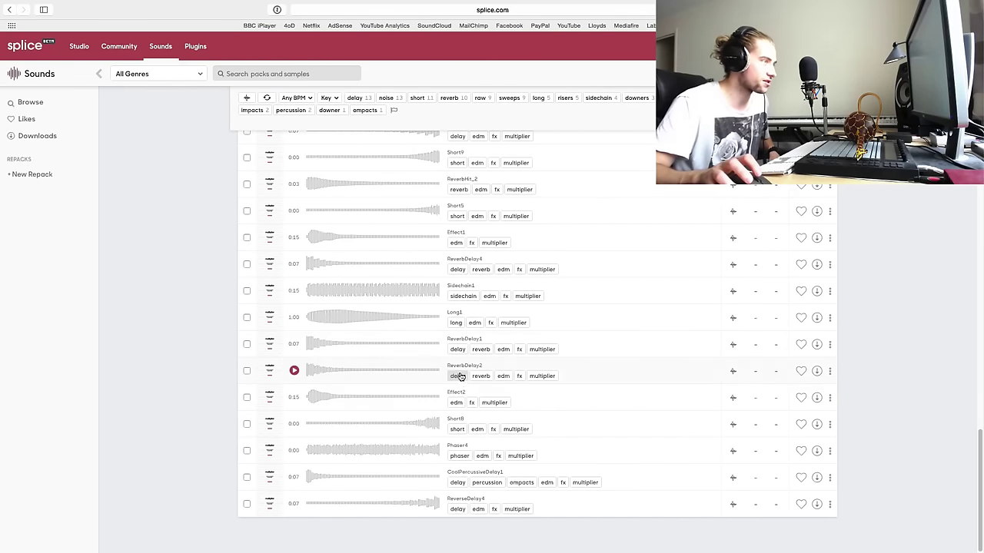
scroll(455, 355, up, 20)
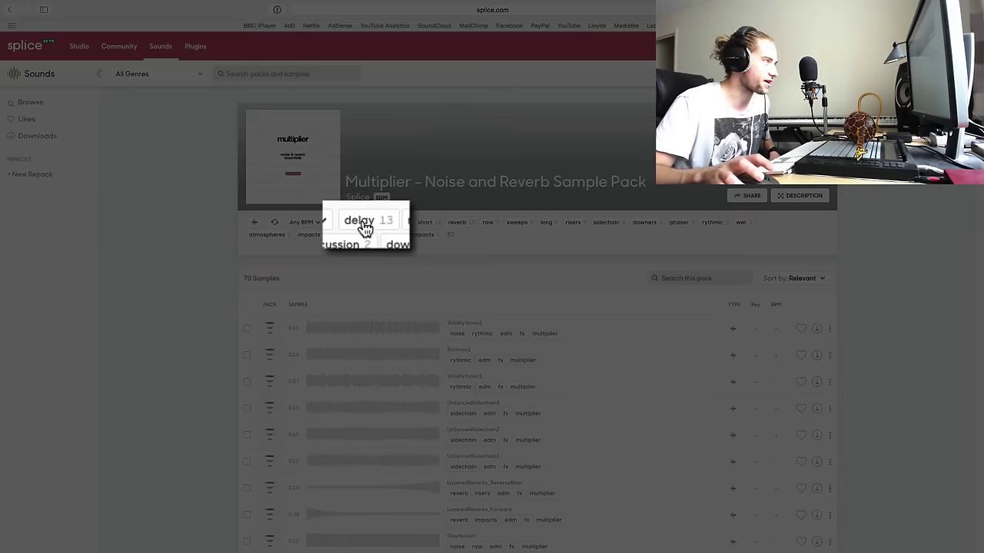
click(364, 223)
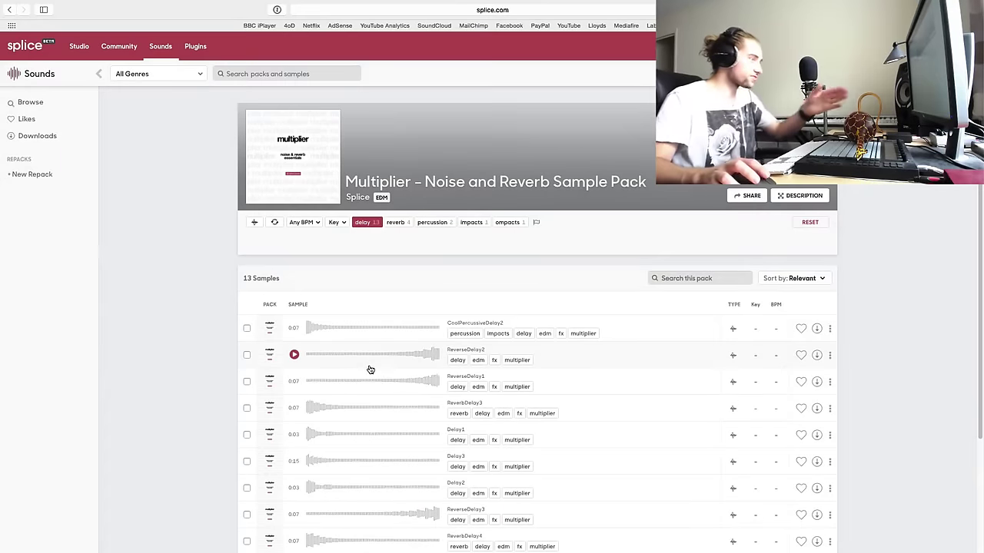
- Preview ReverbDelay3 and another delay sample from the filtered list
scroll(370, 368, down, 3)
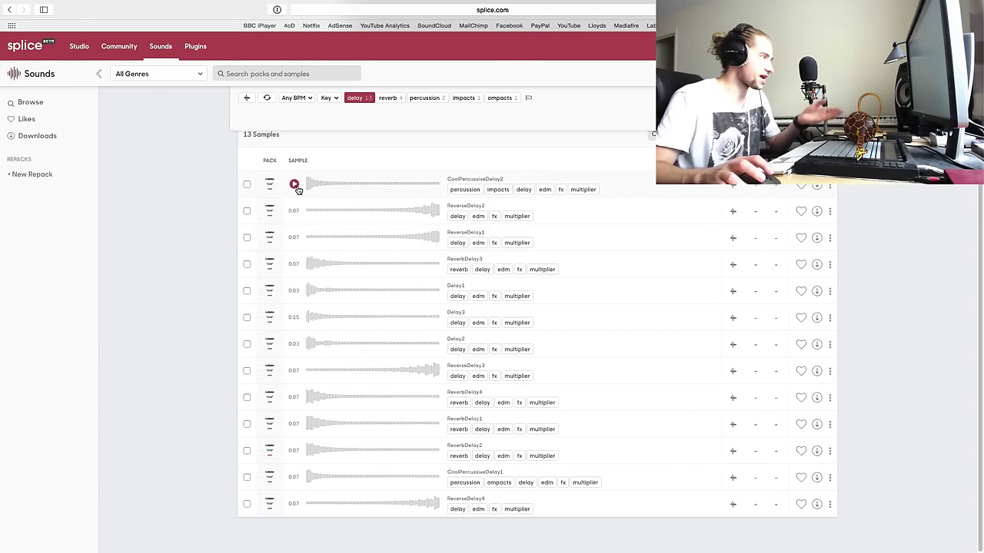
click(294, 265)
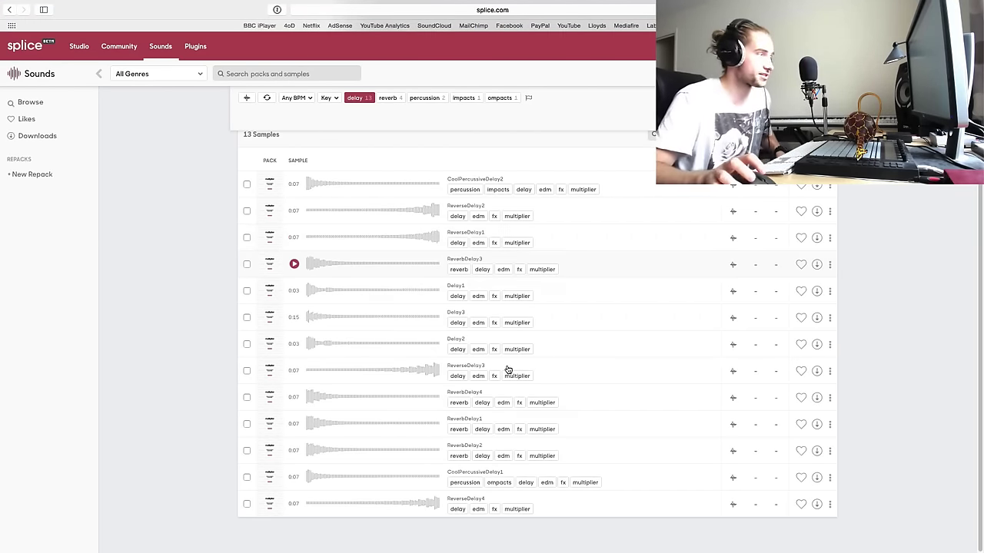
click(357, 212)
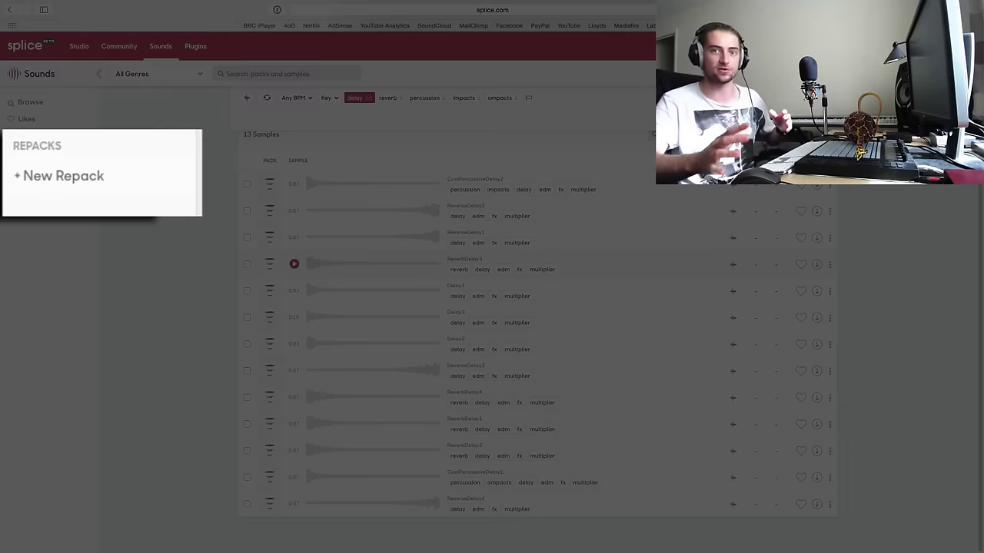
- Create a new repack named 'Dope stuff for new track'
click(47, 184)
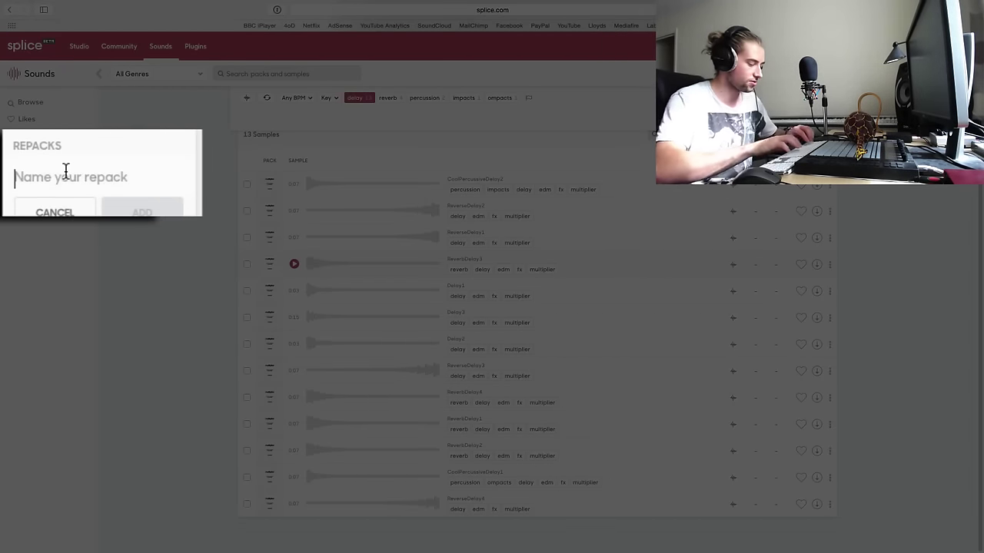
text(Dope stuf)
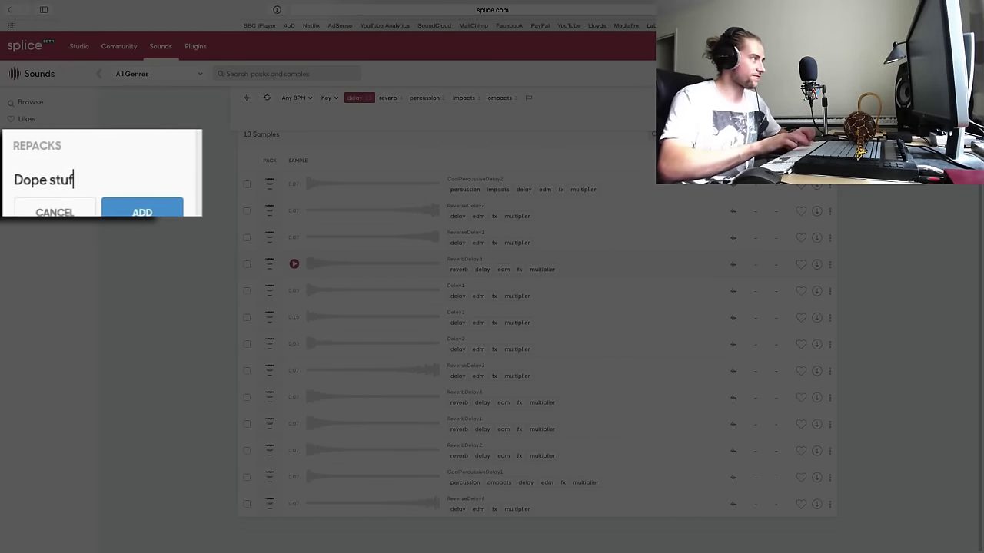
text(f or new)
key(BackSpace)
key(BackSpace)
key(BackSpace)
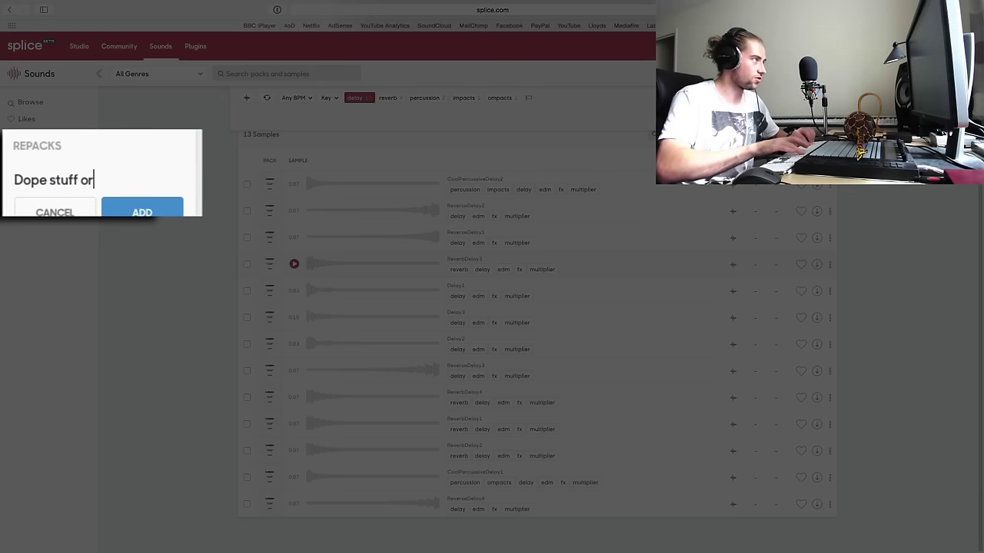
key(BackSpace)
key(BackSpace)
text(for new track)
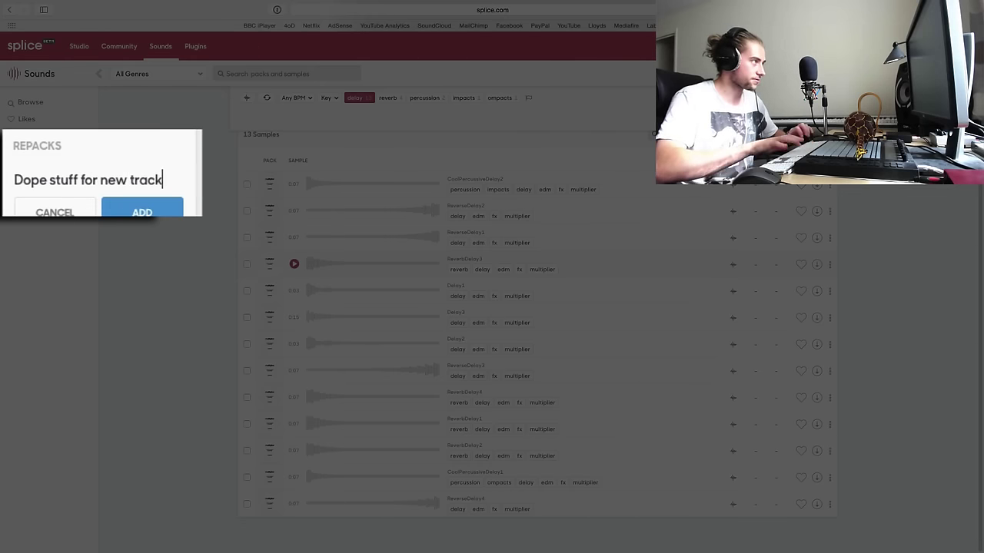
key(Return)
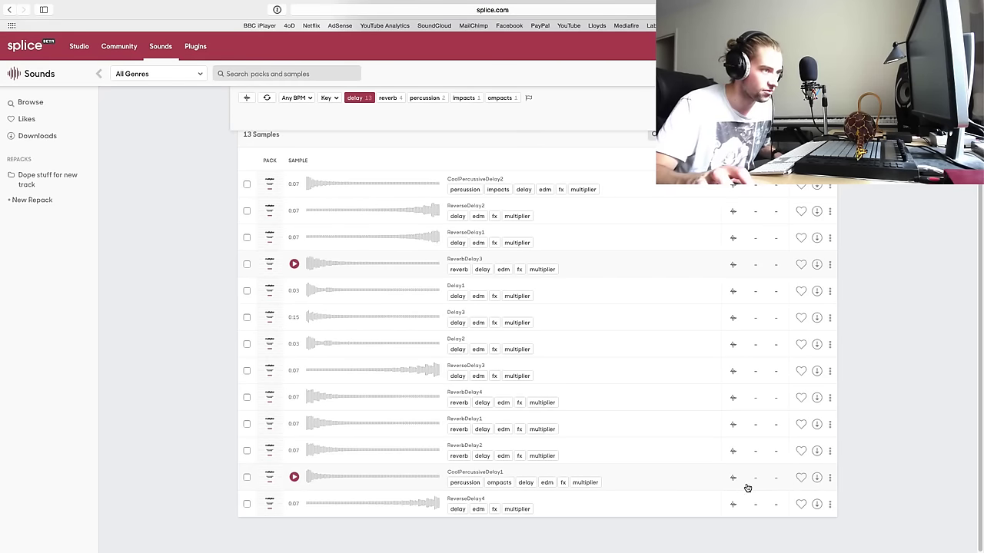
- Add CoolPercussiveDelay1 to the 'Dope stuff for new track' repack via its options menu
click(830, 478)
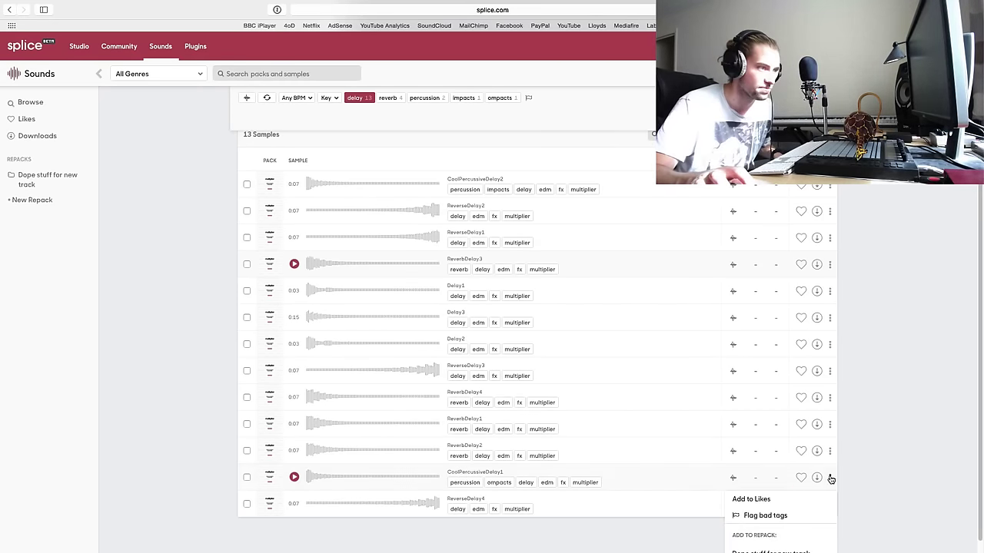
click(789, 524)
click(830, 480)
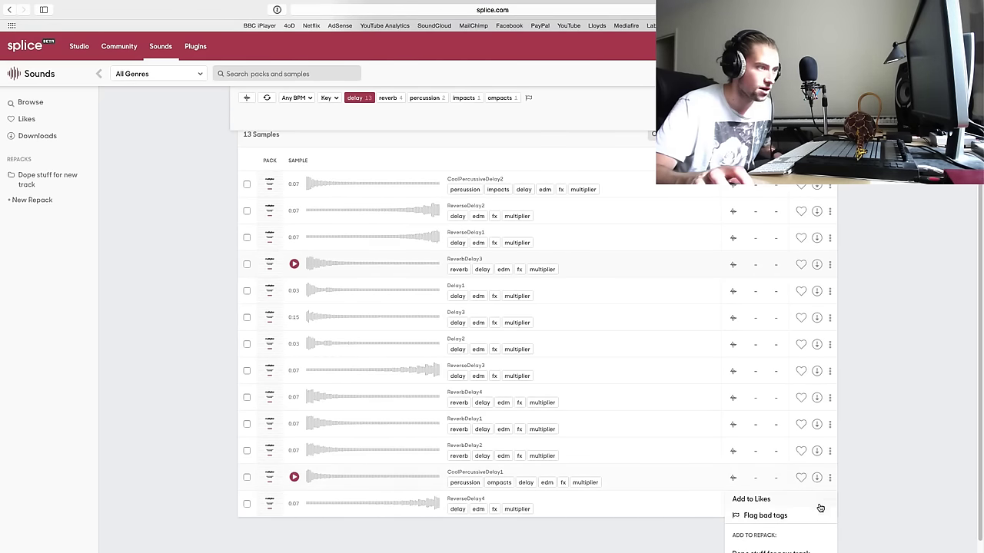
click(774, 551)
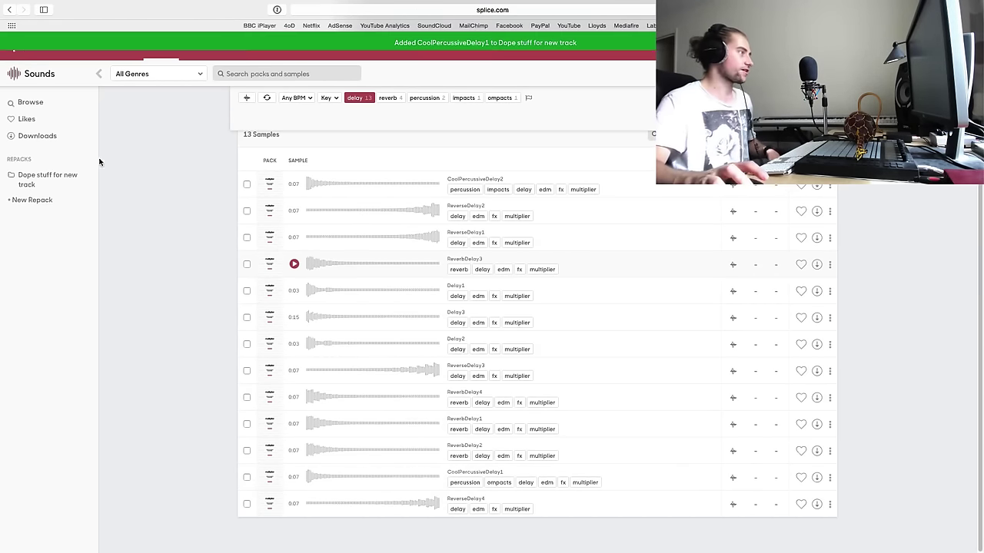
- Open the 'Dope stuff for new track' repack, then search again for 'multiplier'
click(48, 184)
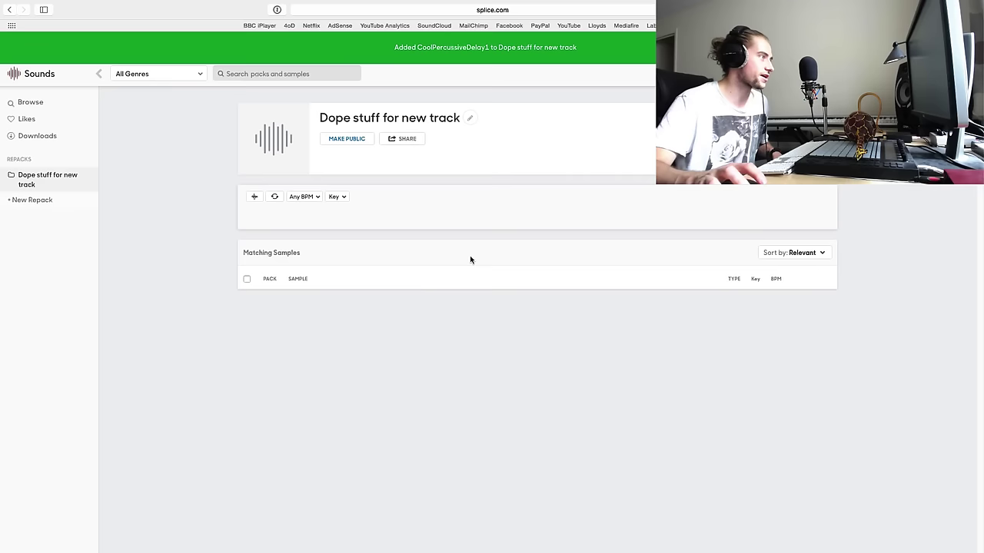
click(254, 73)
text(multiplier)
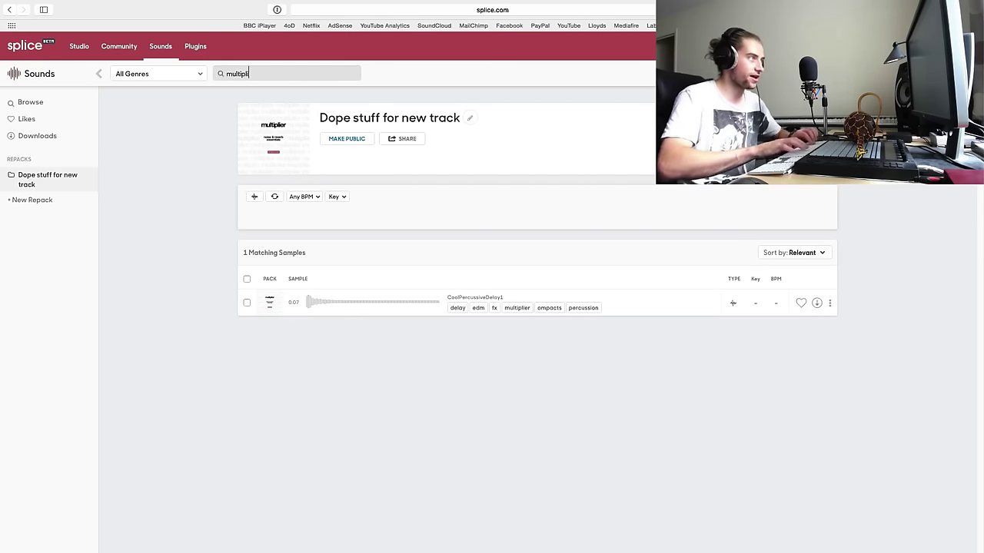
key(Return)
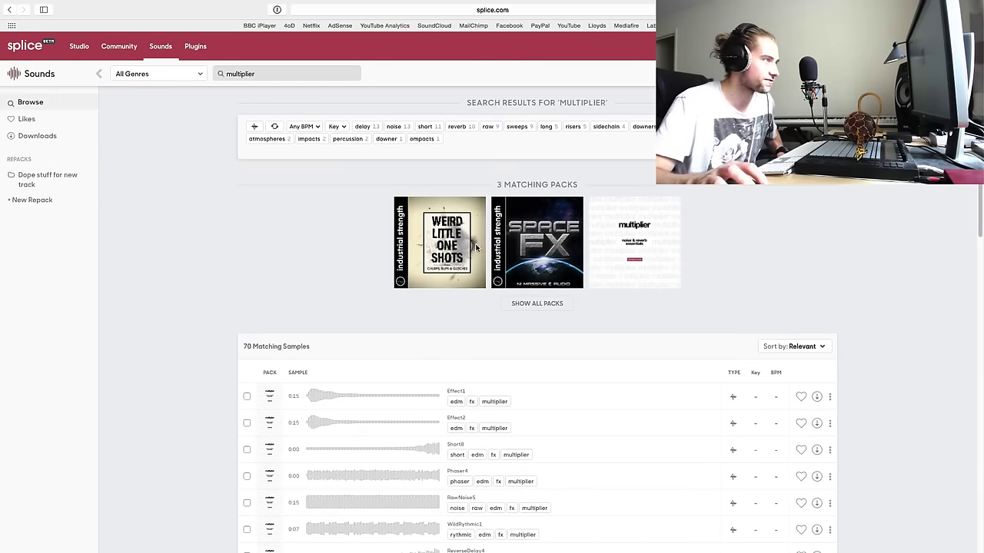
- From Weird Little One Shots, add WLO_Buzz8 to the repack, then re-search 'multiplier'
click(445, 252)
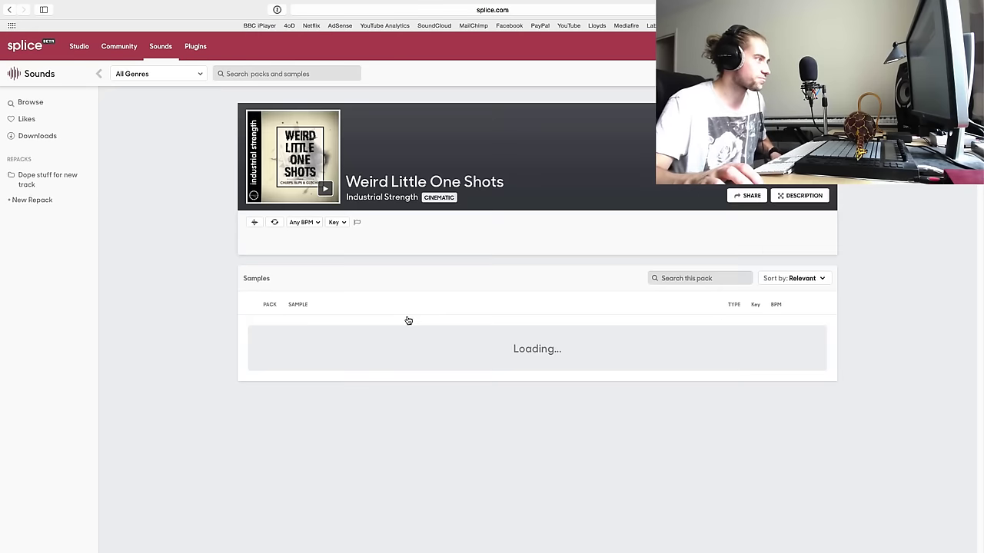
scroll(353, 373, down, 4)
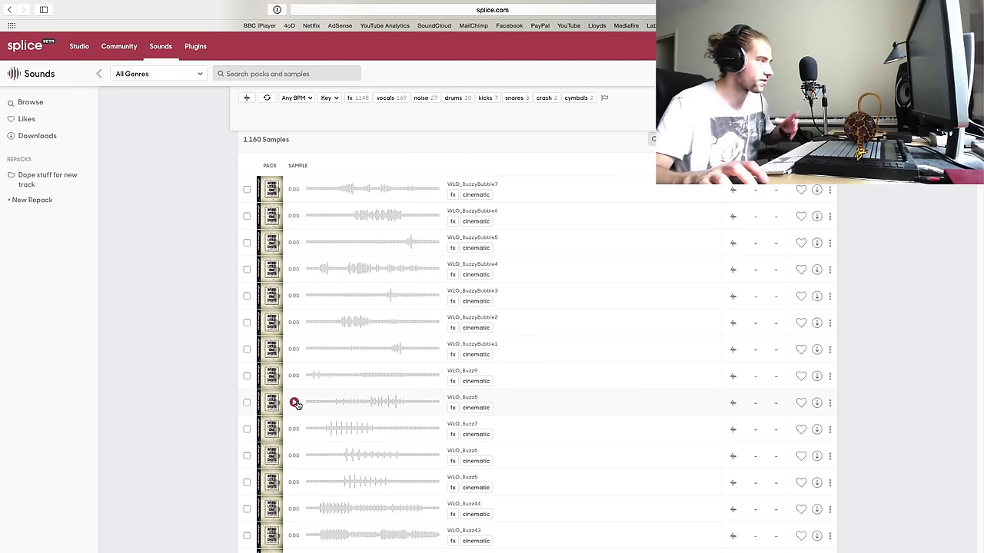
key(Up)
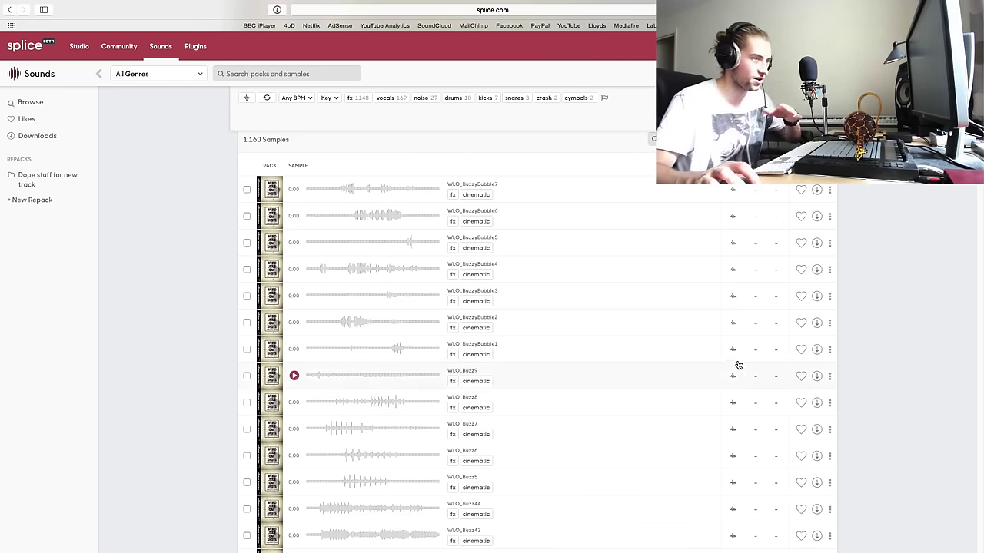
key(Down)
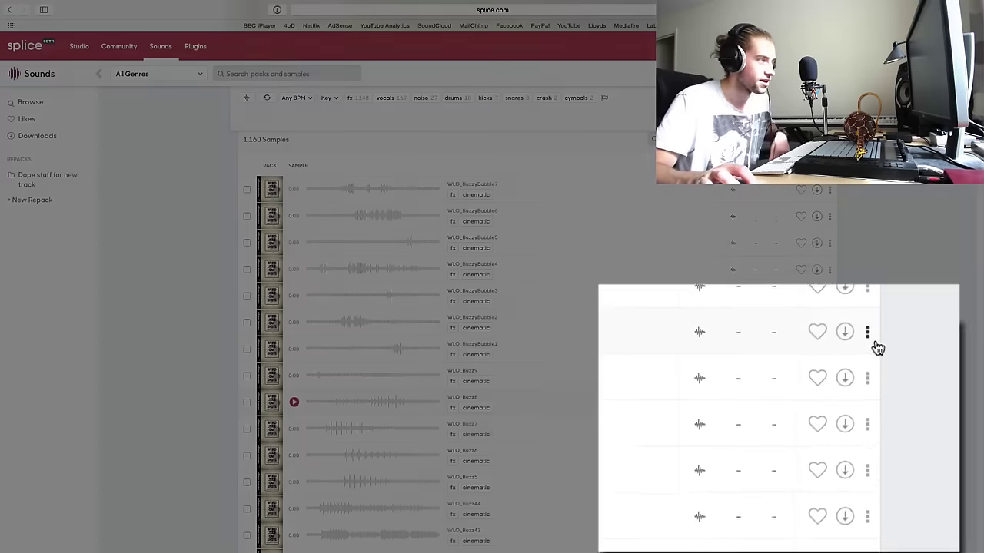
click(877, 303)
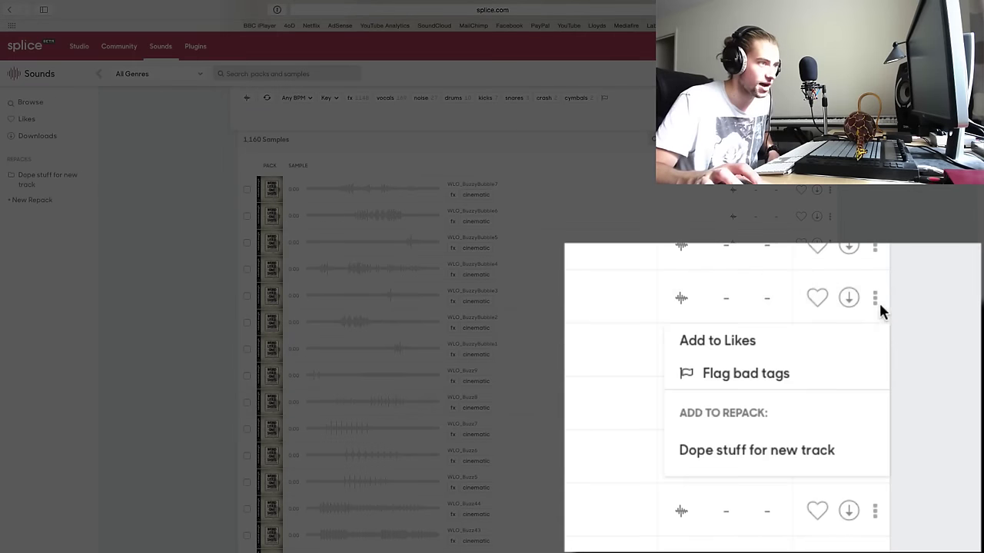
click(746, 452)
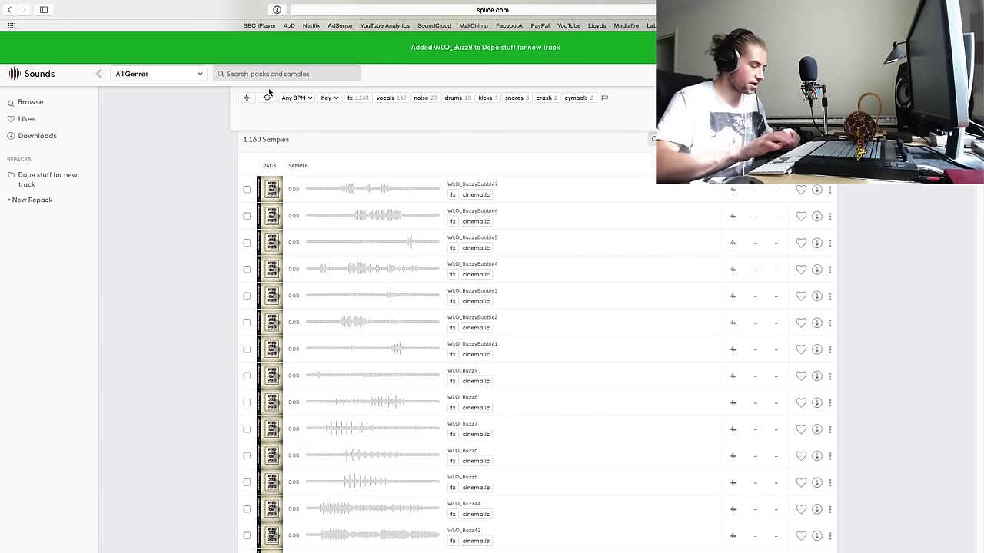
text(mult)
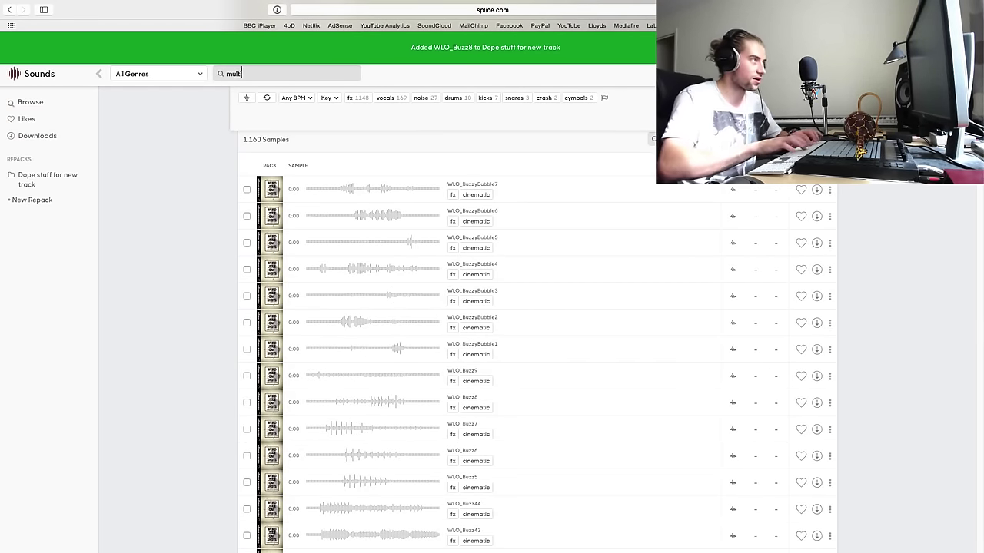
text(iplier)
key(Return)
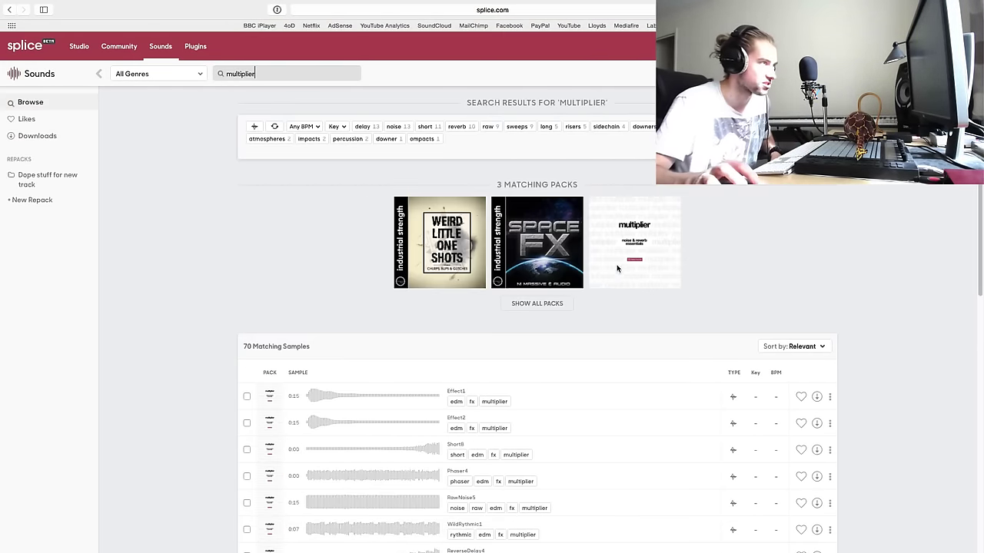
- Open the Multiplier – Noise and Reverb pack and sort its samples randomly
click(621, 253)
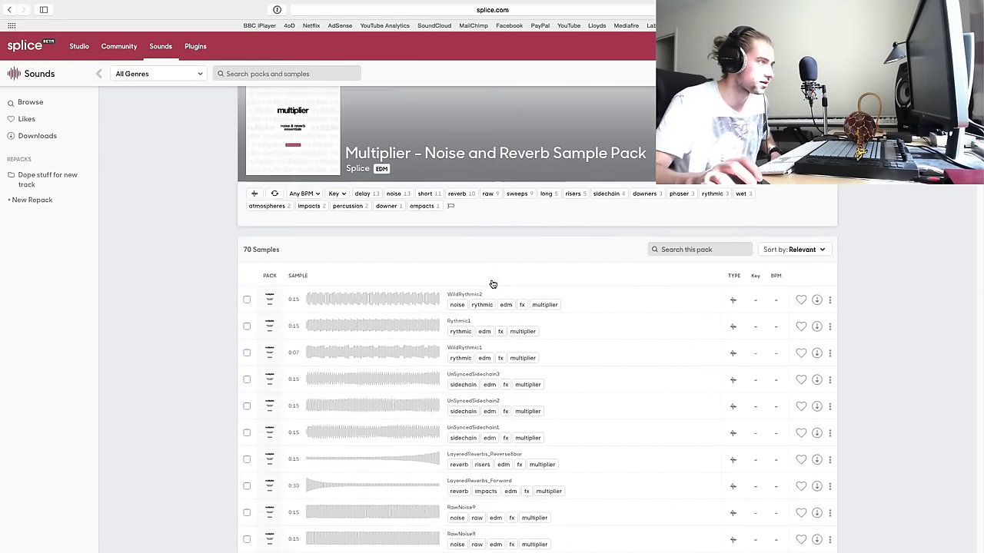
scroll(492, 285, down, 10)
scroll(492, 283, down, 10)
scroll(504, 376, up, 20)
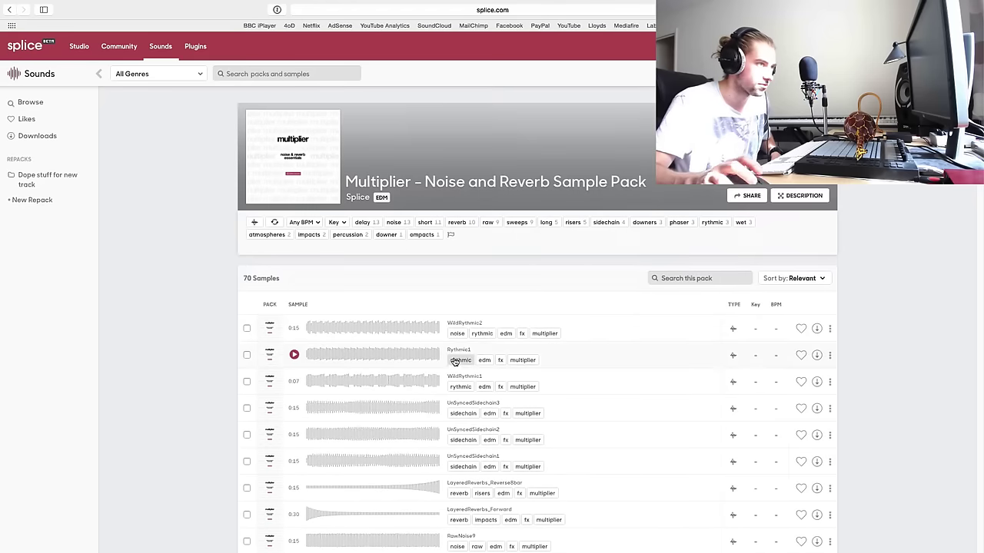
click(795, 283)
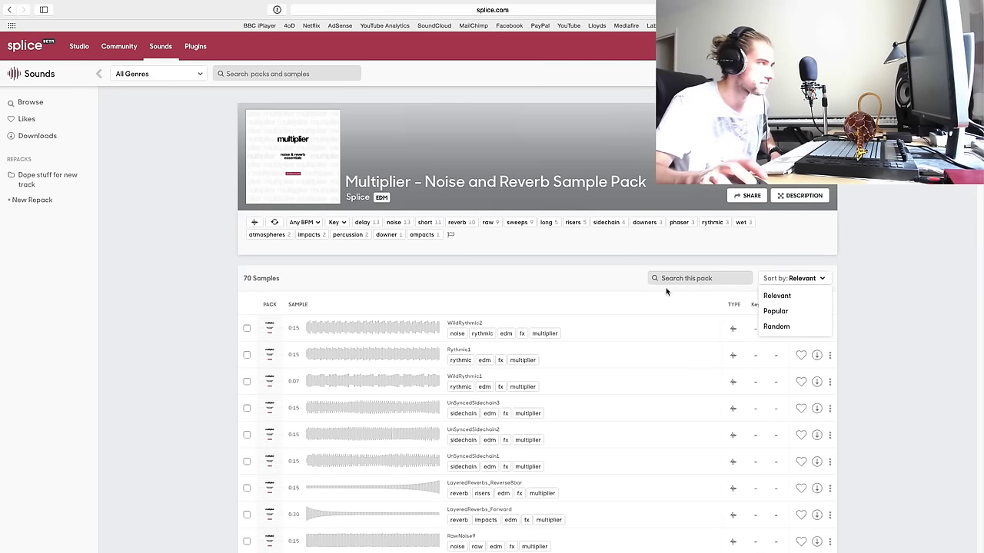
click(778, 327)
- Audition the Phaser2 and WetNoise1 samples
scroll(435, 372, down, 1)
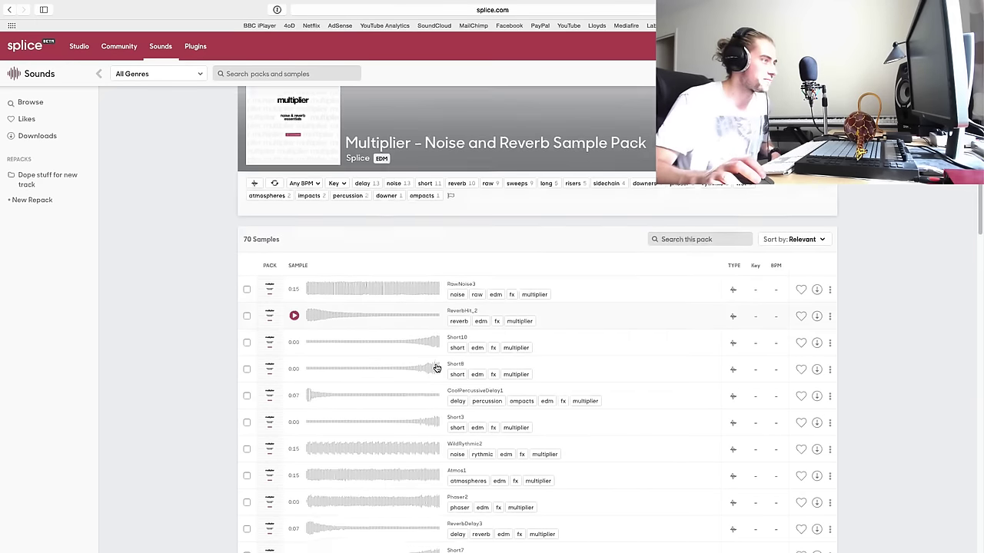
scroll(434, 372, down, 4)
scroll(434, 372, up, 1)
click(434, 372)
scroll(430, 378, down, 3)
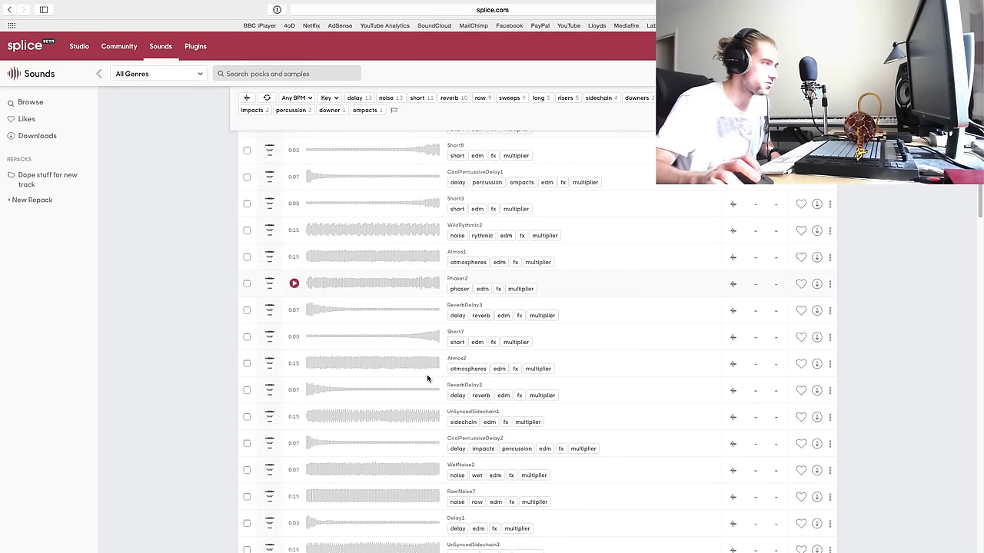
scroll(349, 438, down, 2)
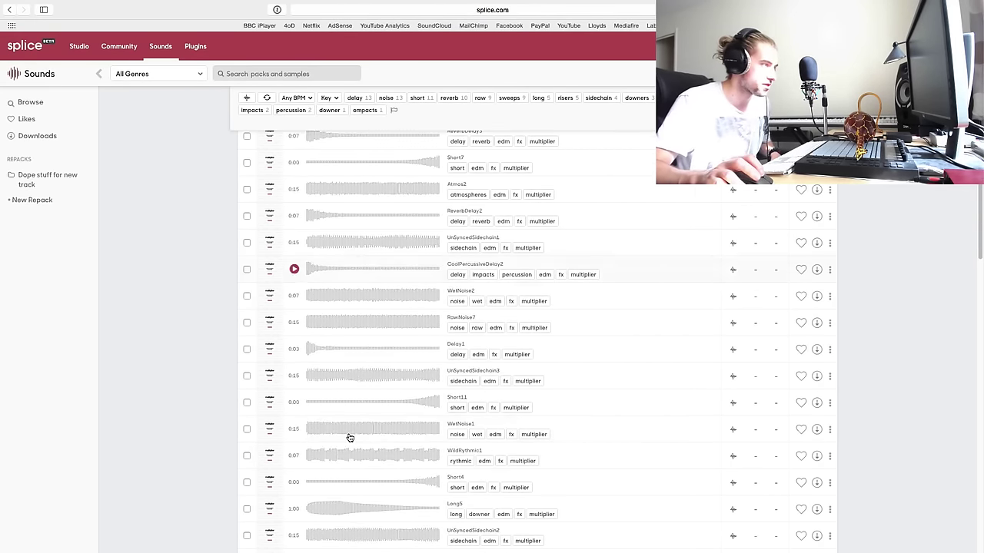
click(350, 438)
- Add Long5 to the 'Dope stuff for new track' repack via its options menu
scroll(350, 439, down, 1)
scroll(350, 438, down, 1)
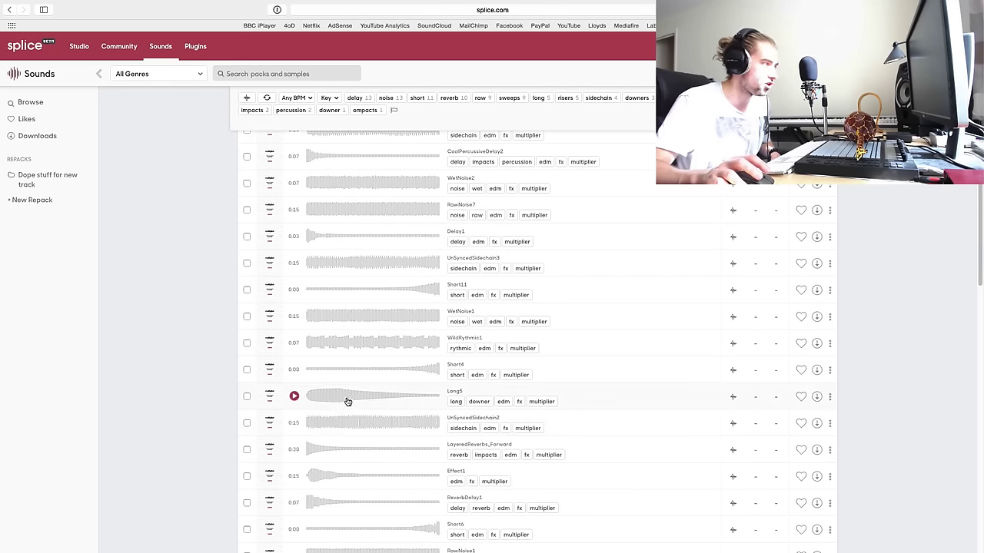
click(829, 397)
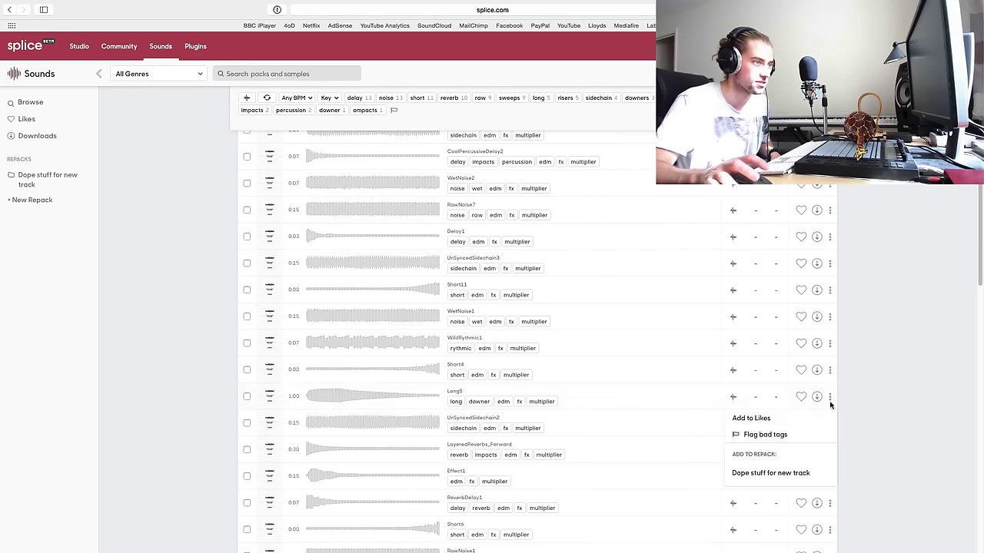
click(772, 473)
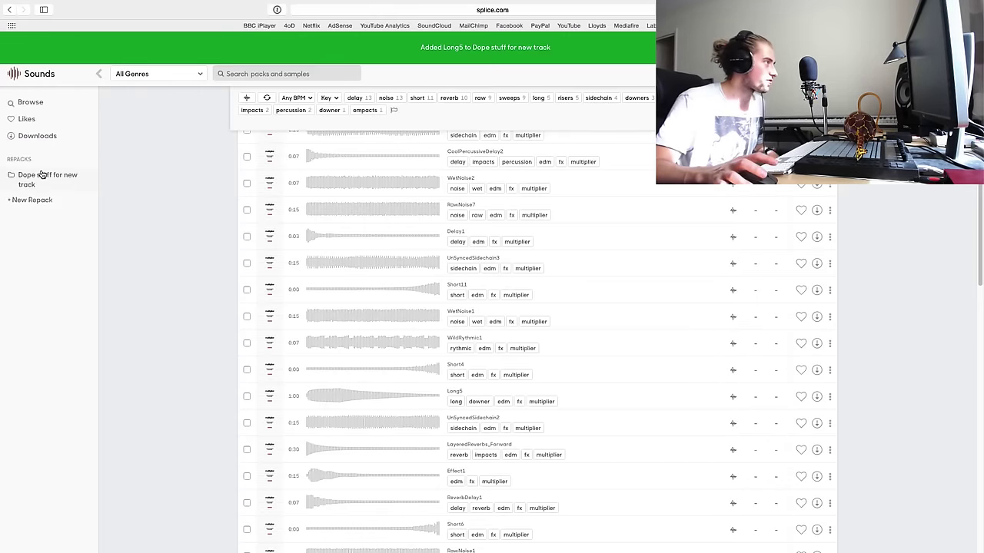
- Download WLO_Buzz8, Long5 and CoolPercussiveDelay1 from the repack and view downloaded sounds
click(42, 175)
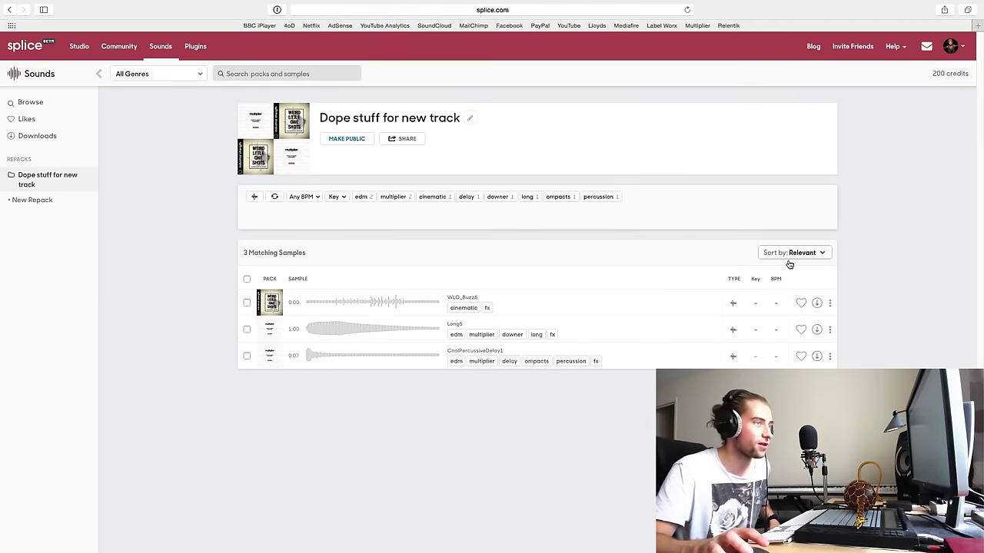
click(818, 306)
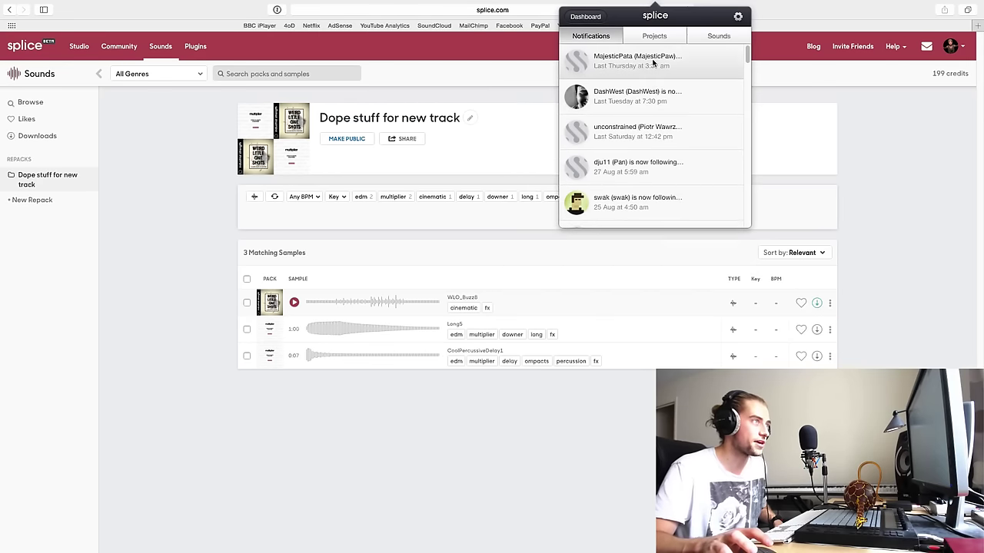
click(817, 329)
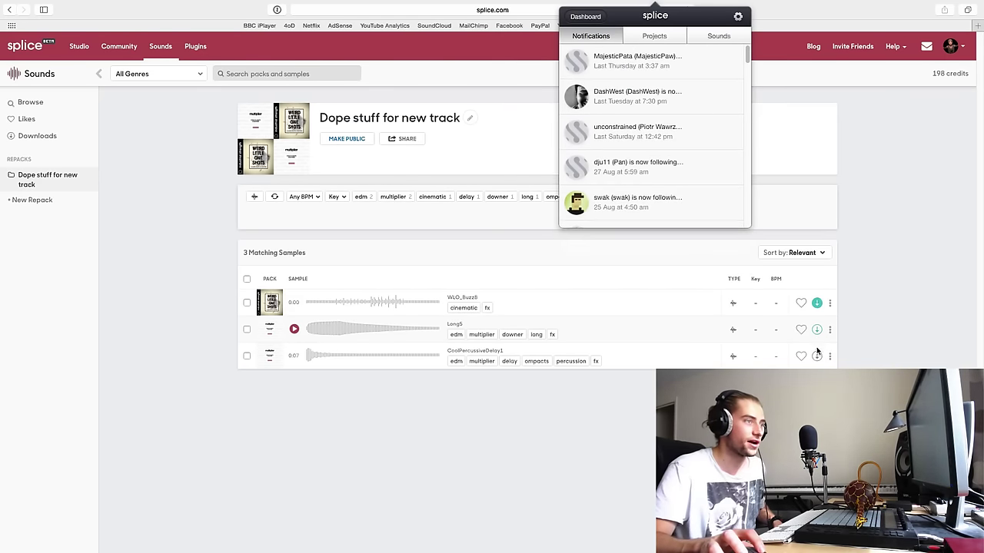
click(817, 360)
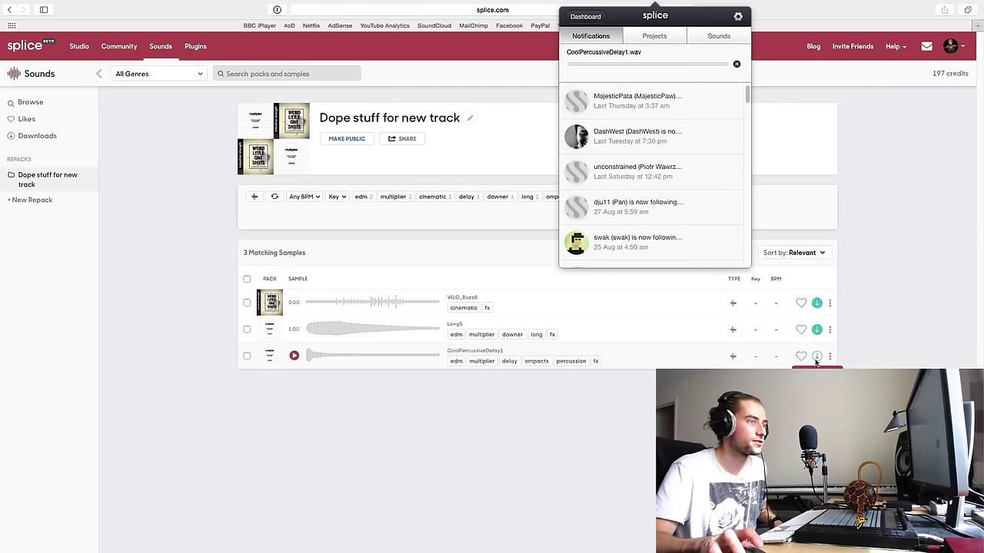
click(715, 37)
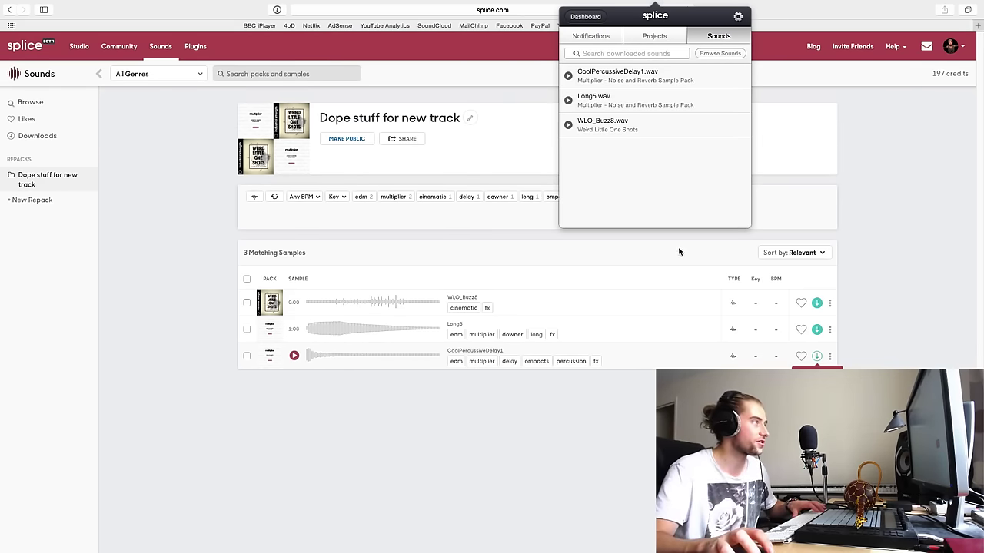
- Switch to Ableton Live and open the recent Live Set 'next level beat.als'
key(ctrl+Up)
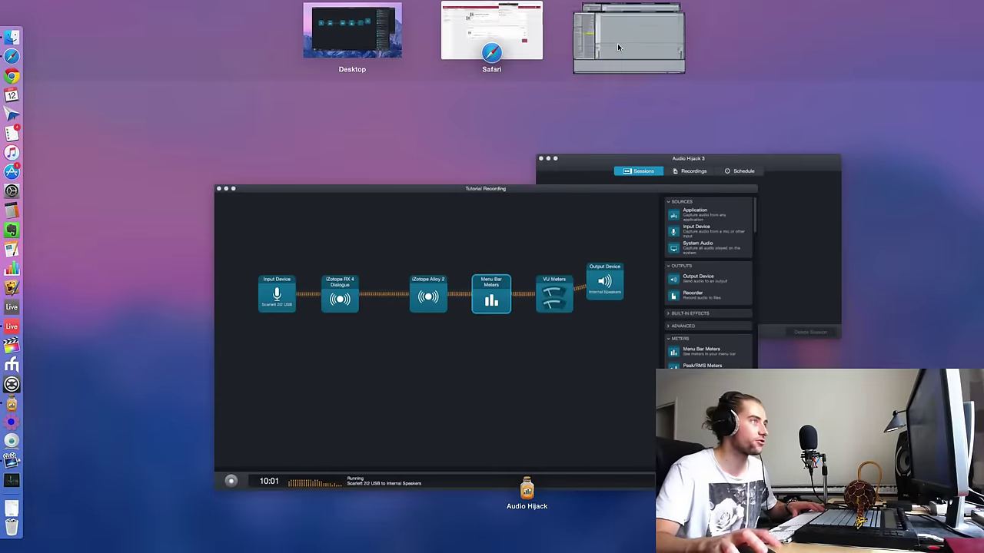
click(605, 77)
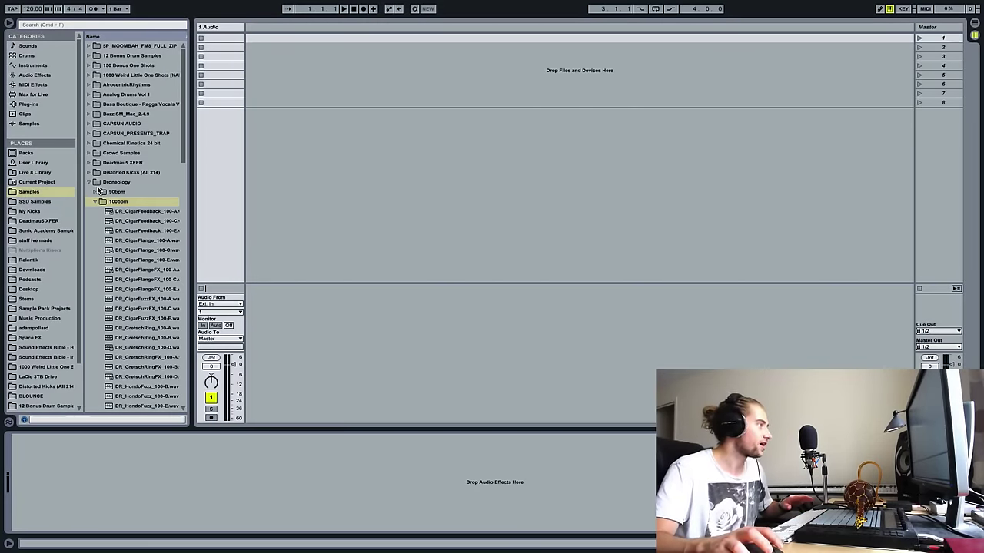
click(89, 183)
click(79, 5)
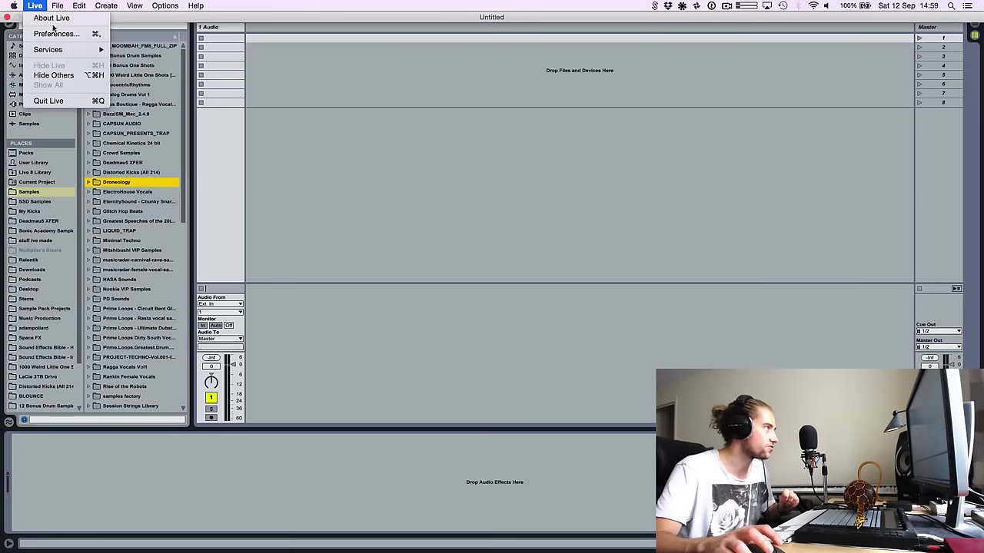
mouse_move(86, 37)
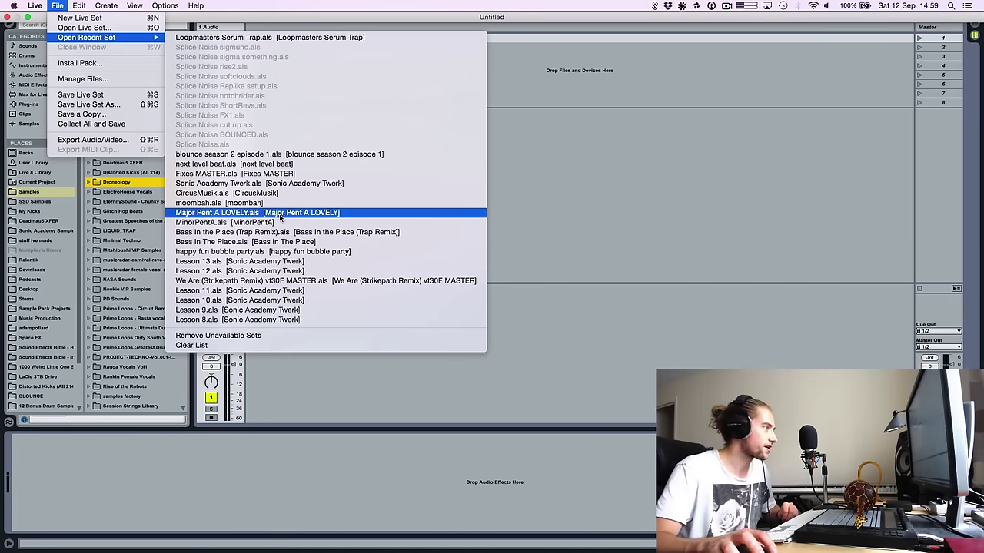
click(233, 255)
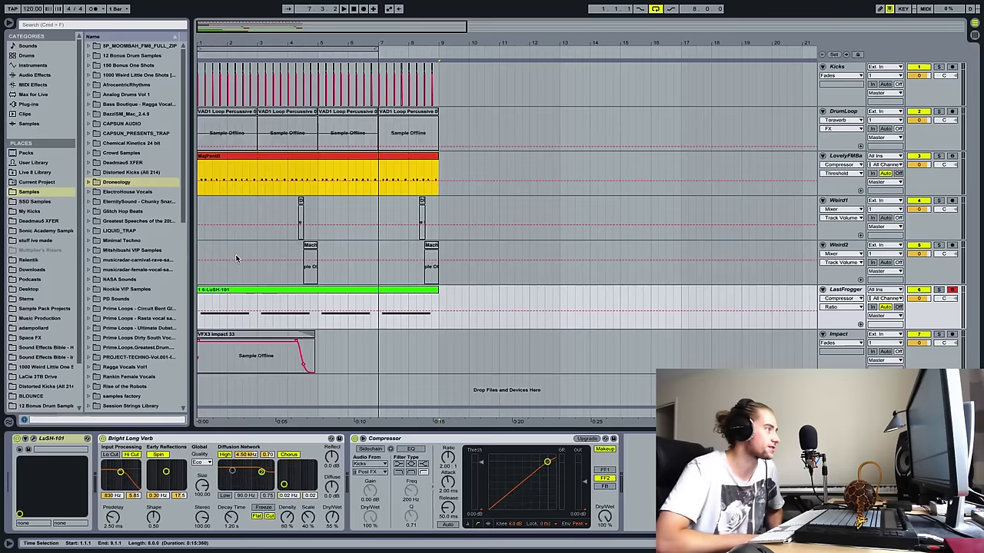
click(343, 206)
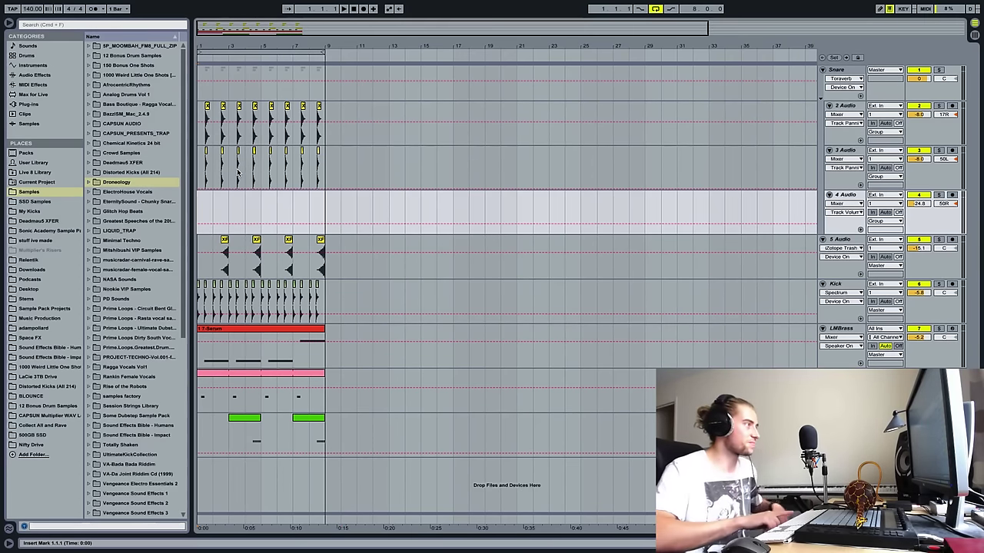
key(space)
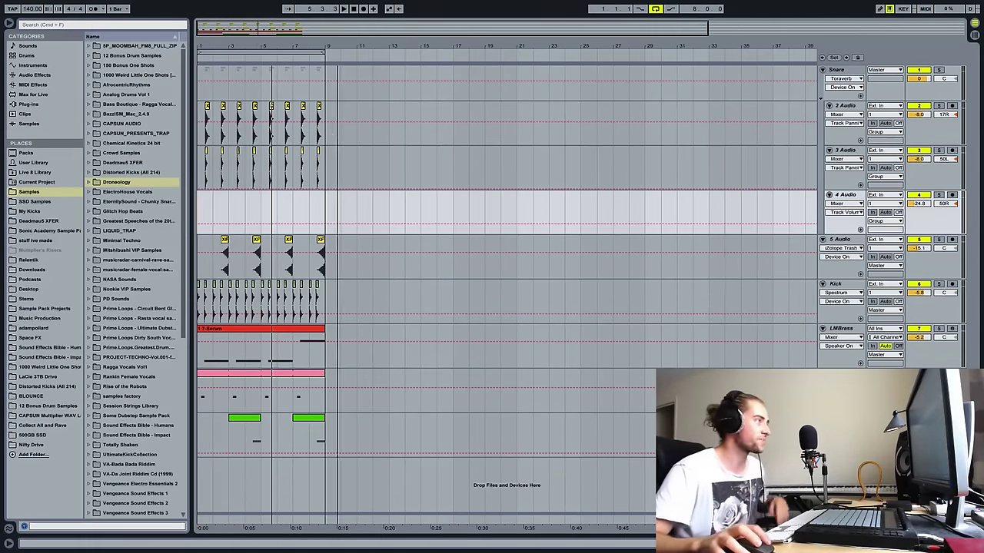
drag(338, 49, 278, 27)
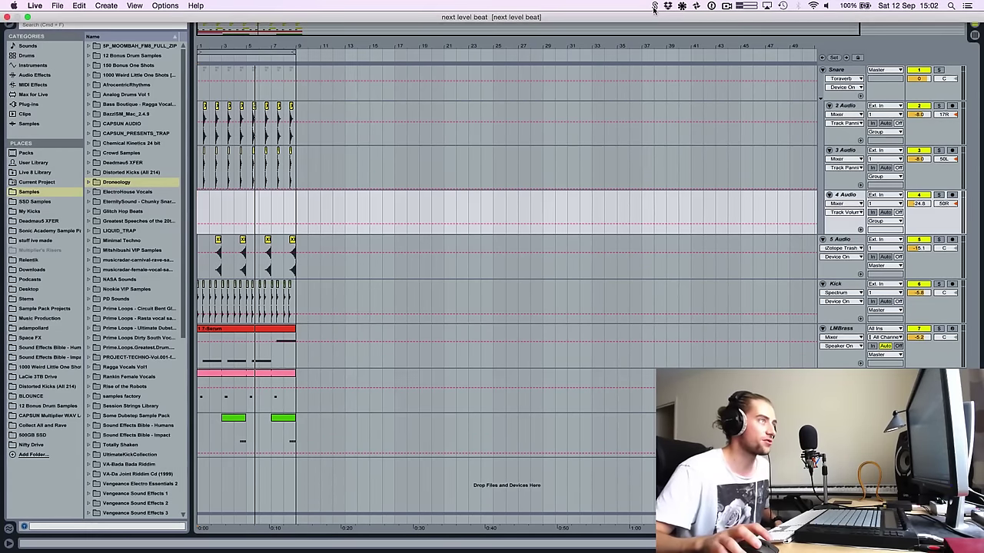
- Drag CoolPercussiveDelay1 from the Splice app's downloaded sounds onto the bottom track
click(654, 7)
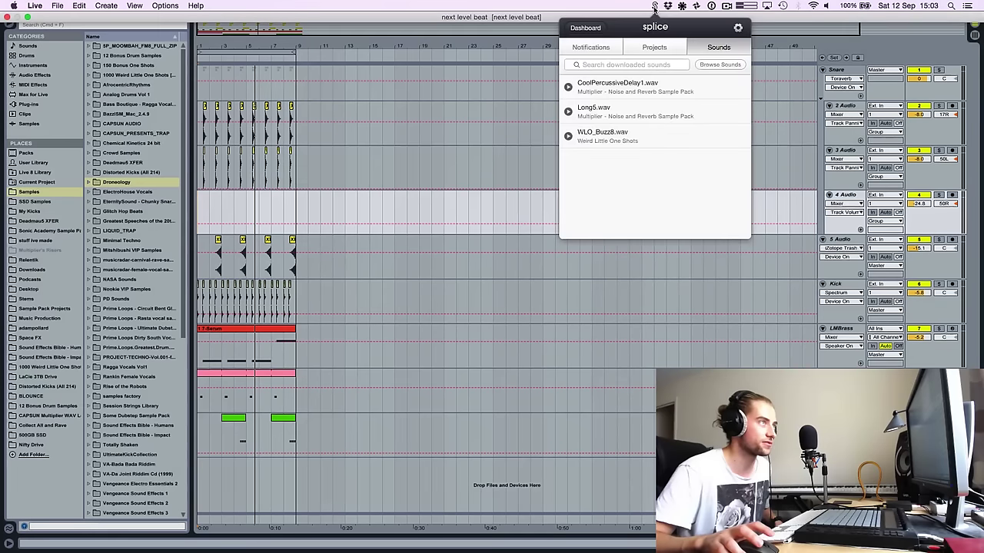
click(590, 51)
click(674, 48)
click(733, 48)
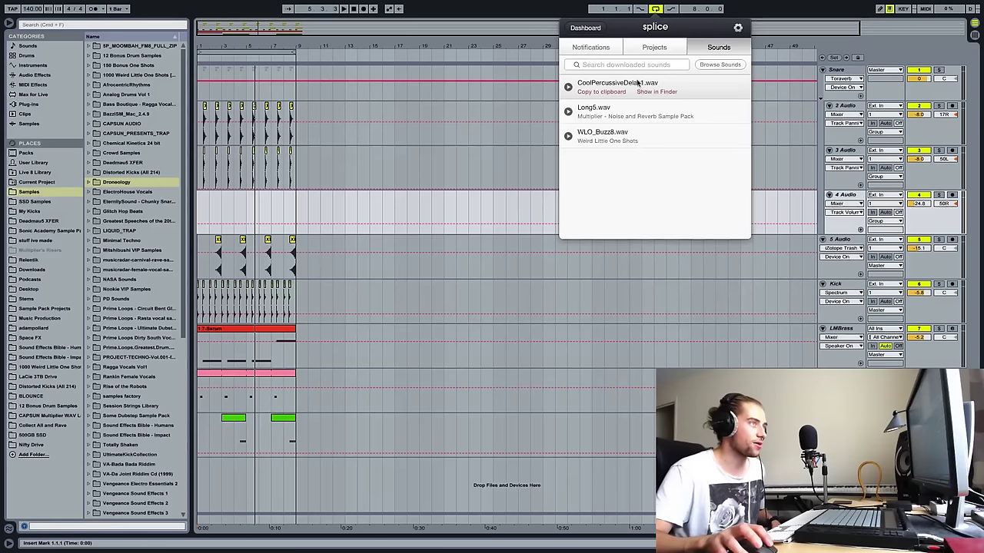
drag(584, 183, 262, 488)
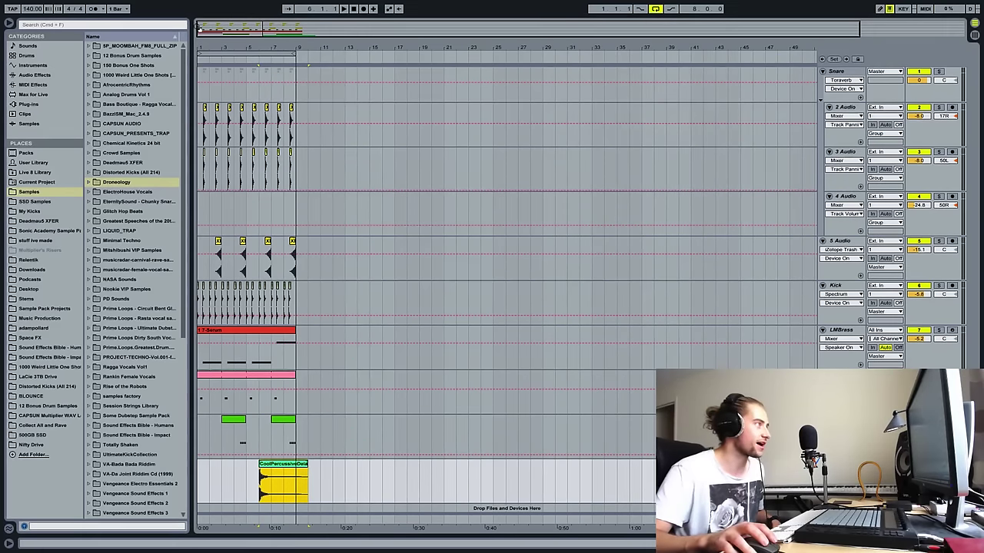
- Zoom in, audition the clip, copy it to bar 2 and play from the start
drag(198, 27, 562, 324)
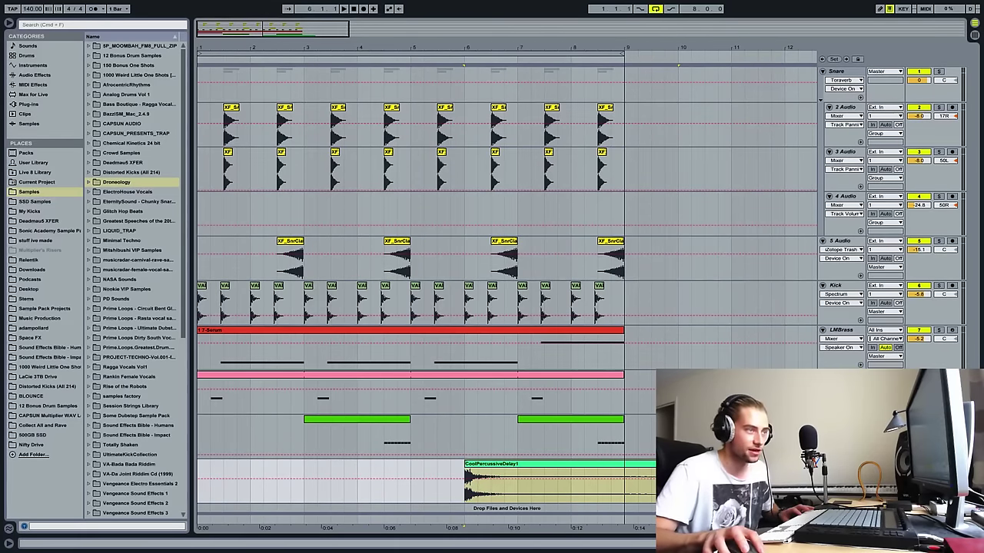
click(541, 467)
key(space)
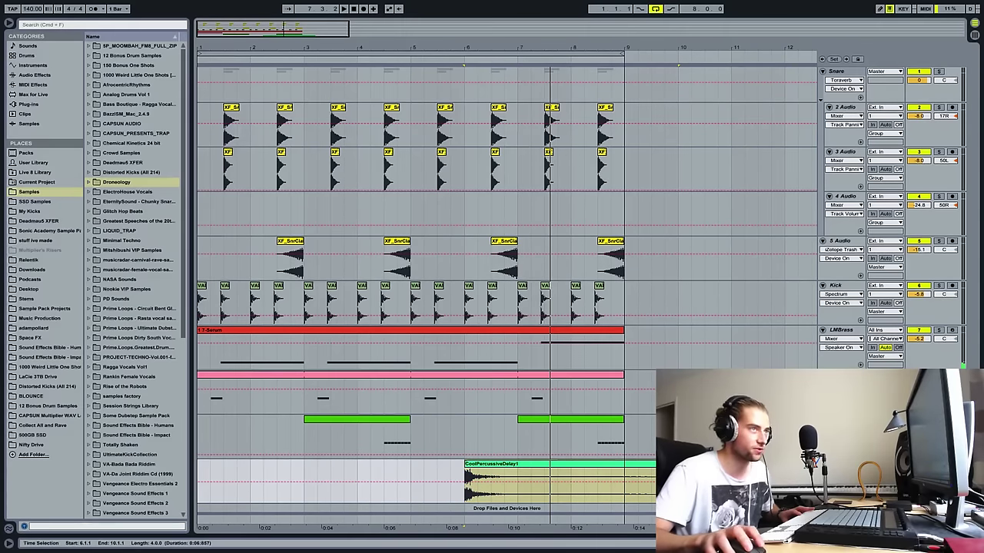
key(space)
drag(606, 465, 375, 473)
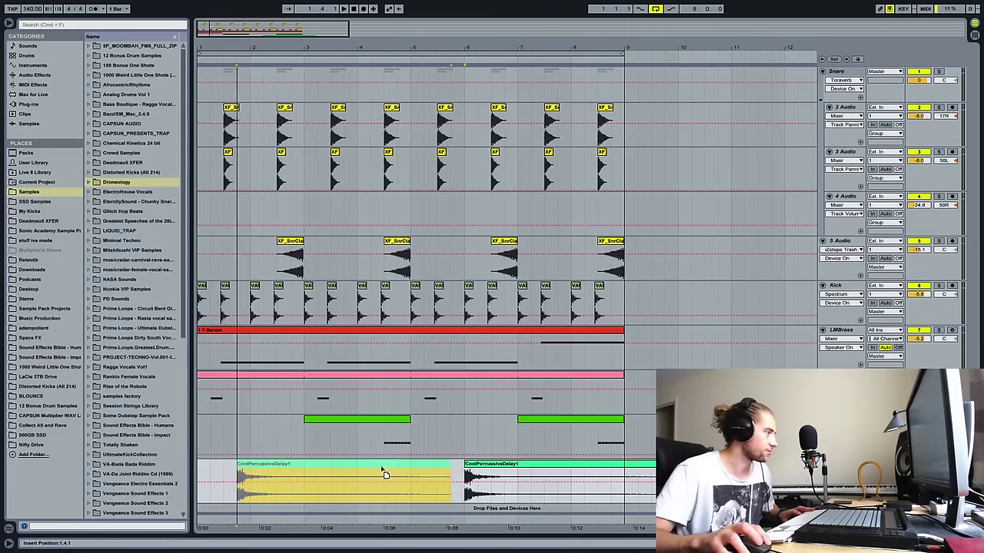
click(202, 469)
key(space)
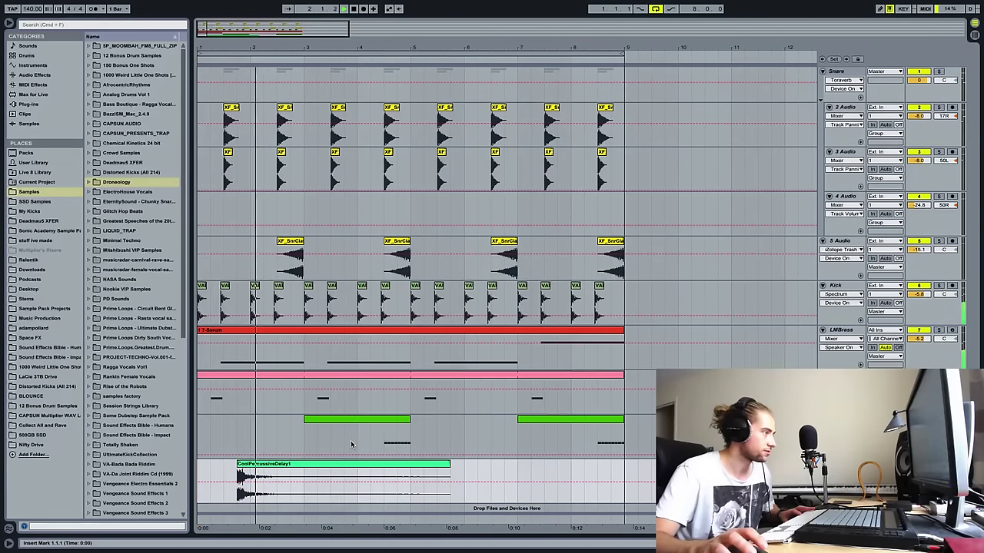
- Nudge the percussion clip earlier, place a copy later, and replay the arrangement
click(295, 467)
key(space)
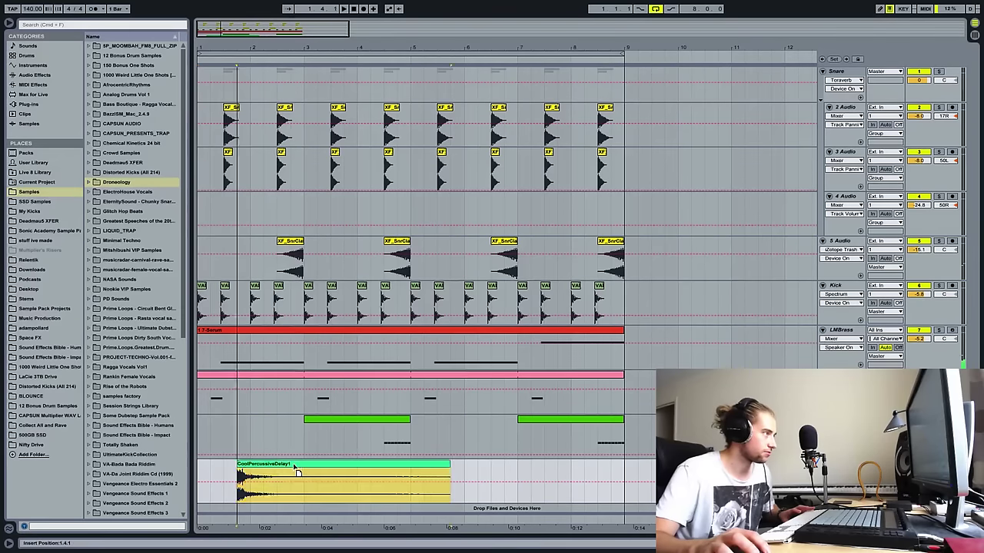
drag(297, 473, 284, 473)
click(201, 473)
key(space)
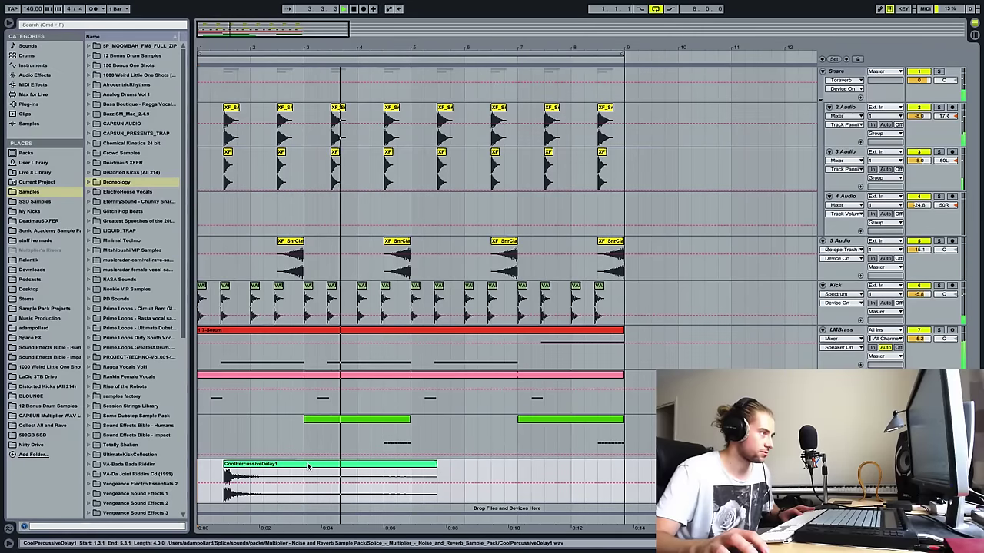
mouse_move(308, 467)
mouse_down()
mouse_move(438, 475)
mouse_move(392, 475)
mouse_up()
click(198, 470)
key(space)
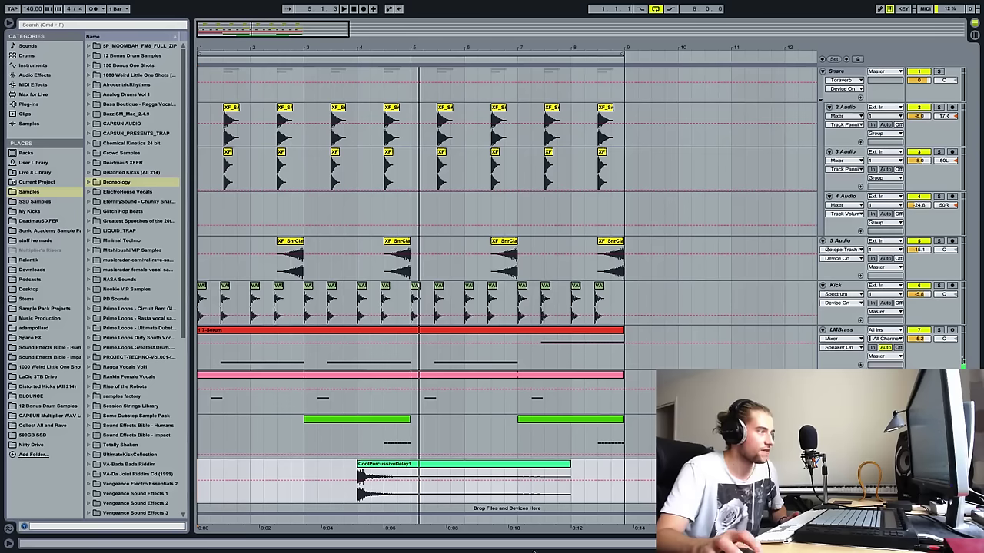
- Split the percussion clip into short pieces and reverse the second piece
drag(391, 496, 371, 498)
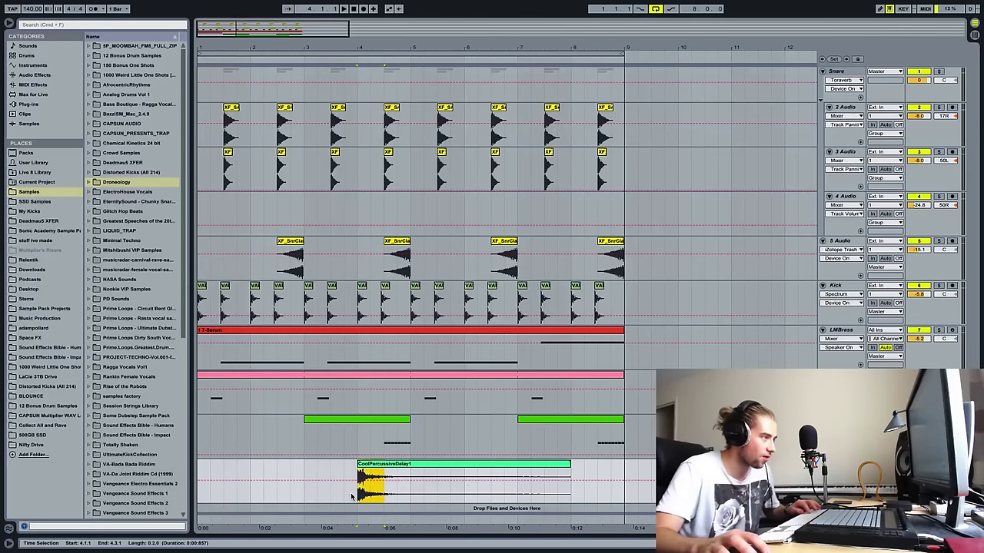
key(ctrl+d)
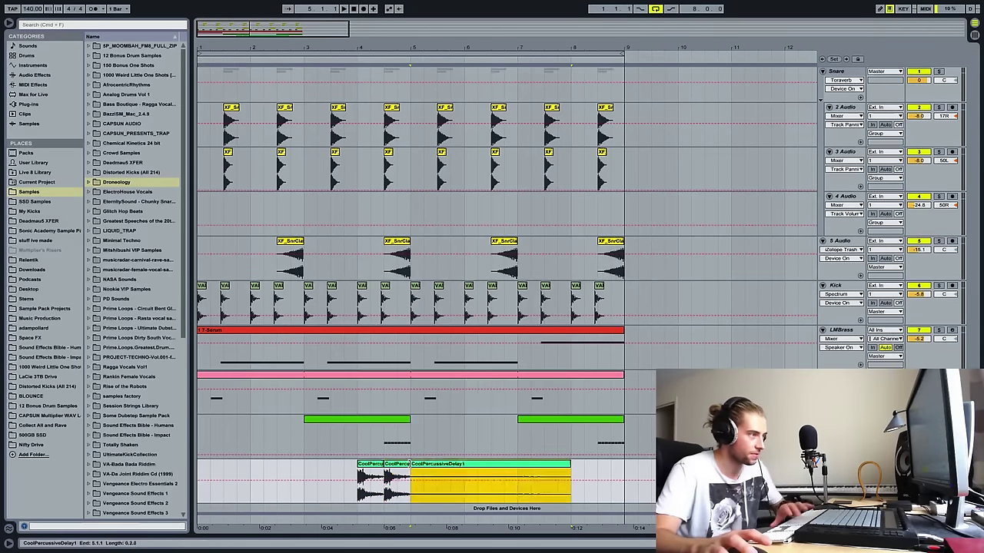
key(shift+Tab)
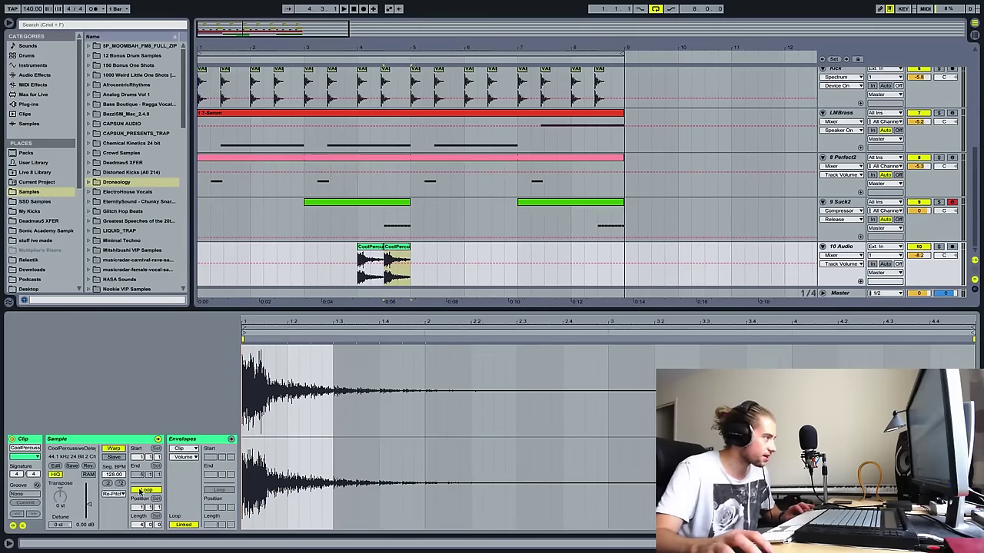
click(88, 467)
key(ctrl+alt+l)
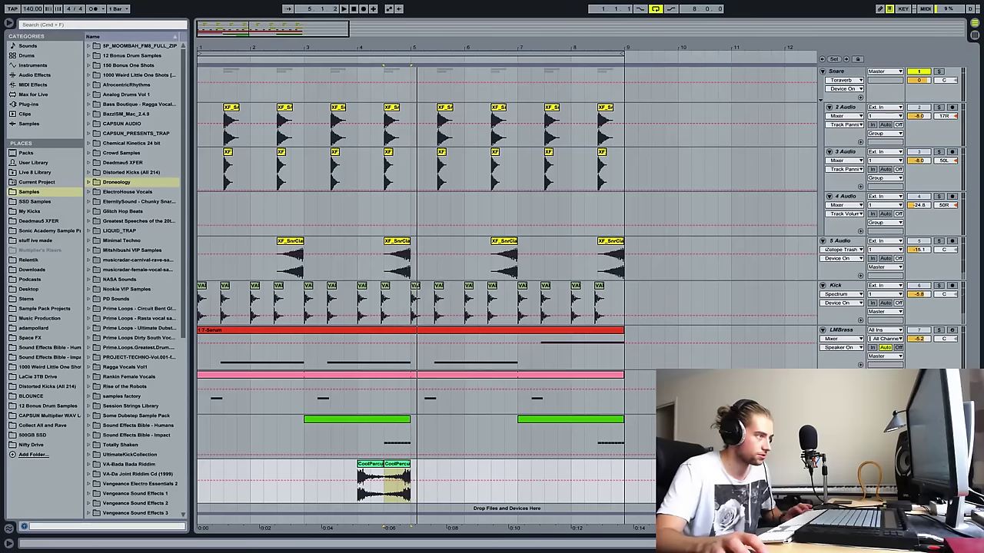
- Select the first piece and play the arrangement from the song start
key(space)
key(Left)
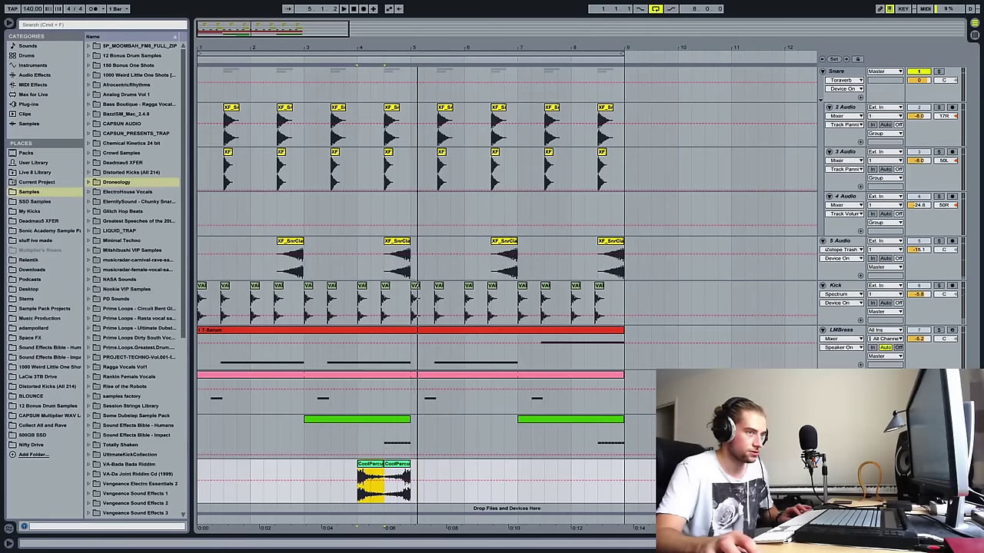
click(202, 465)
key(space)
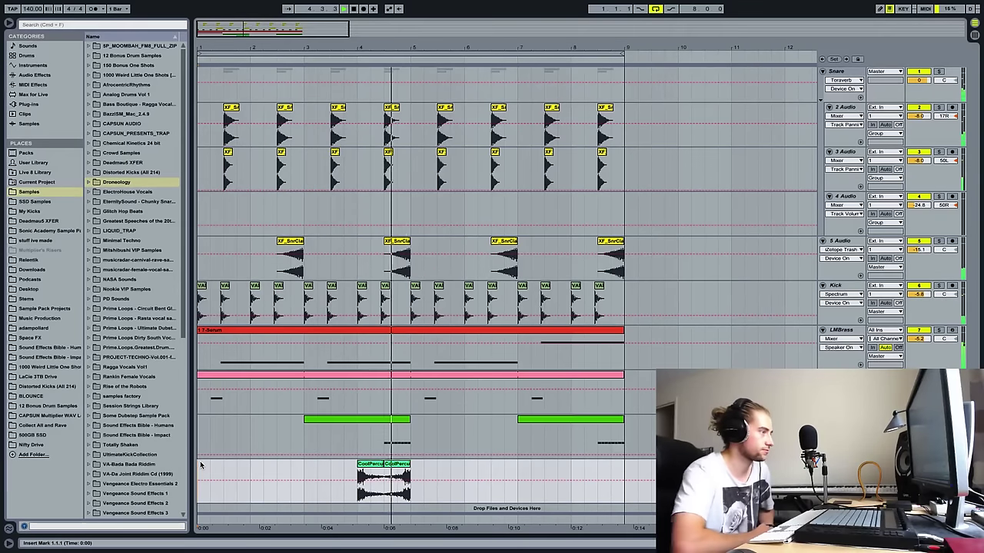
- Delete the first percussion piece, then set the remaining clip's Seg. BPM to 256 and stretch it across bar 4
click(369, 481)
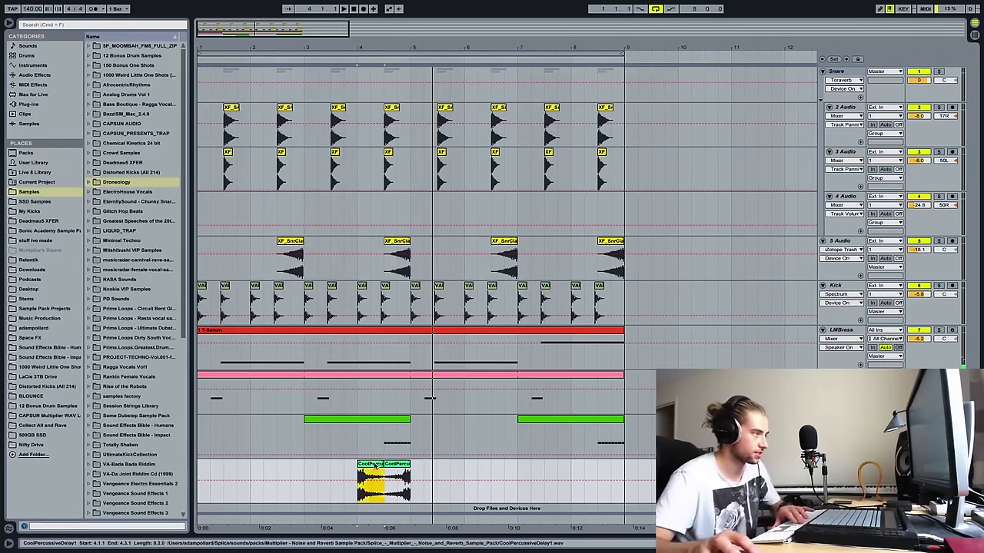
key(Delete)
key(ctrl+alt+l)
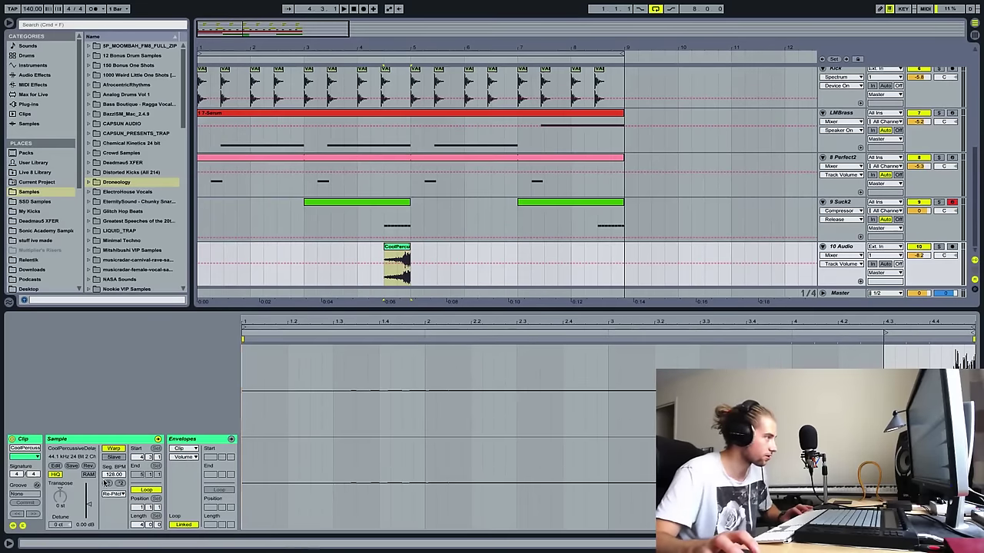
click(109, 483)
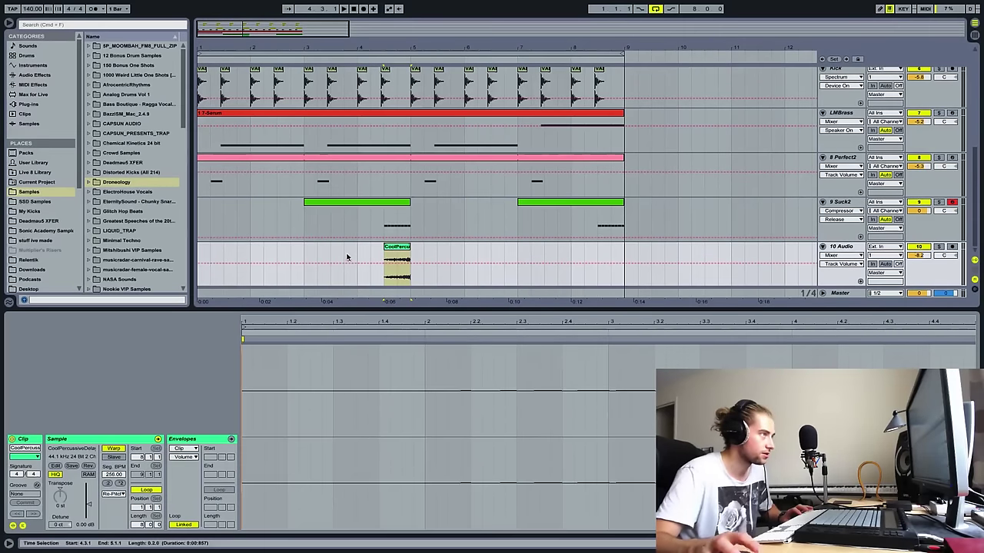
click(392, 261)
mouse_move(387, 249)
mouse_down()
mouse_move(419, 251)
mouse_move(410, 251)
mouse_up()
- Set the percussion clip's warp mode to Texture, replay the beat, then hide Clip View
click(116, 492)
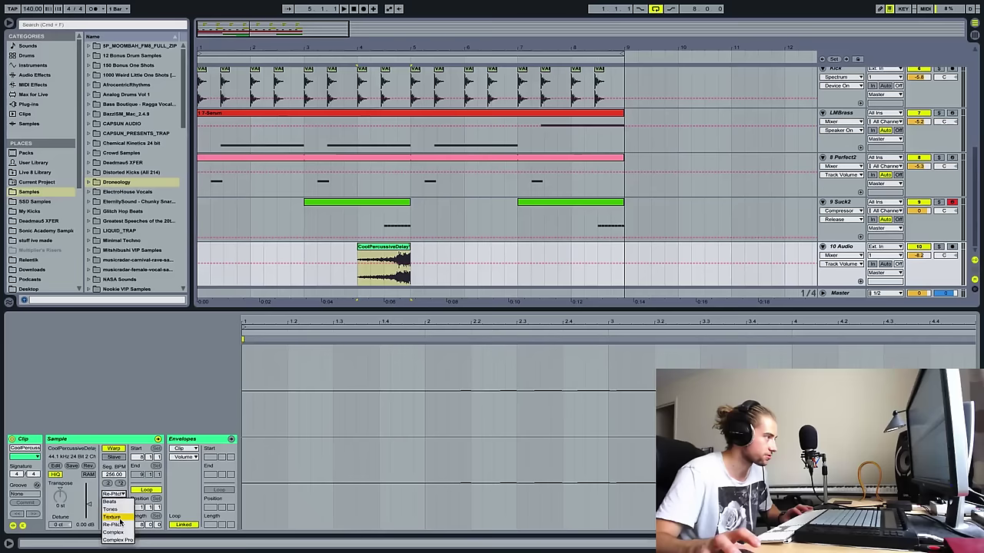
click(115, 510)
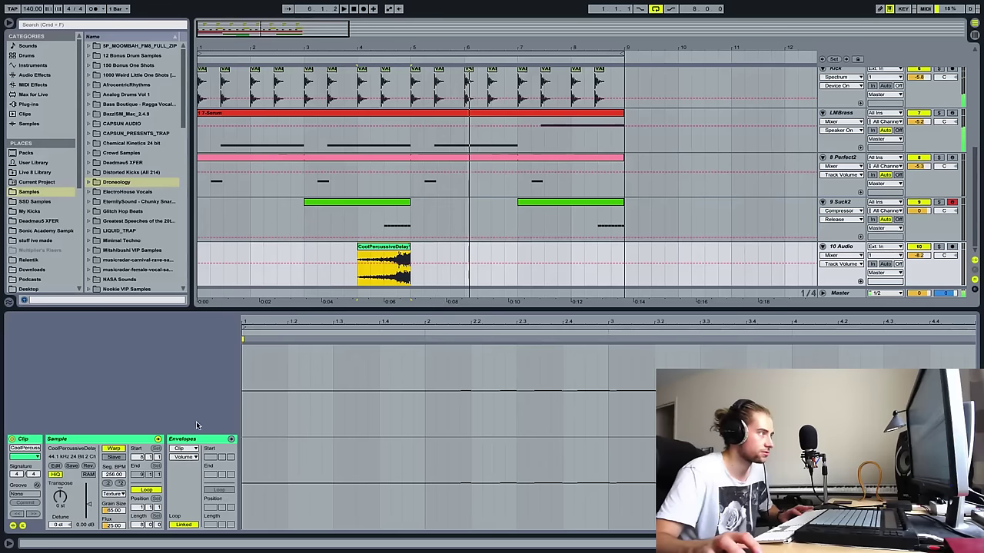
key(space)
key(space)
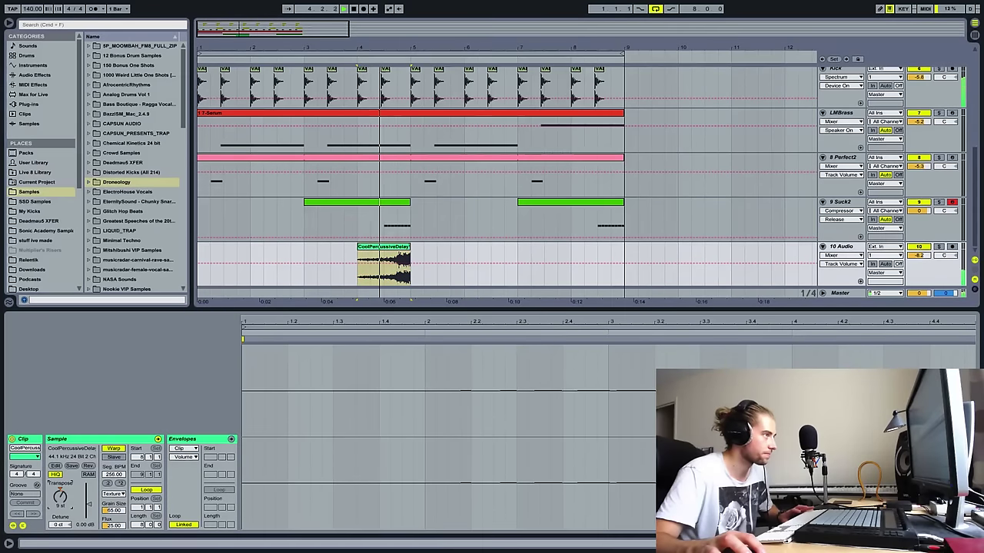
key(space)
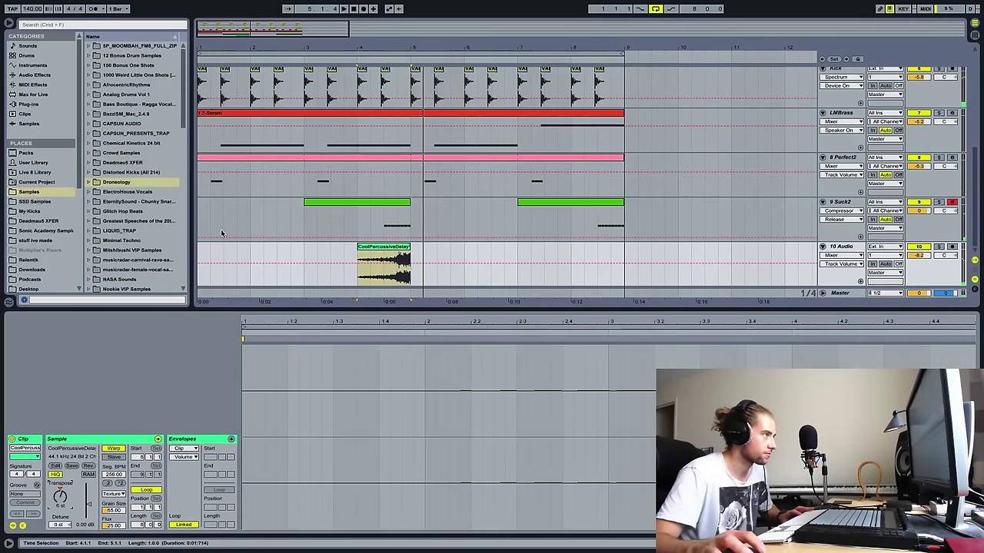
key(space)
click(201, 255)
key(super+alt+l)
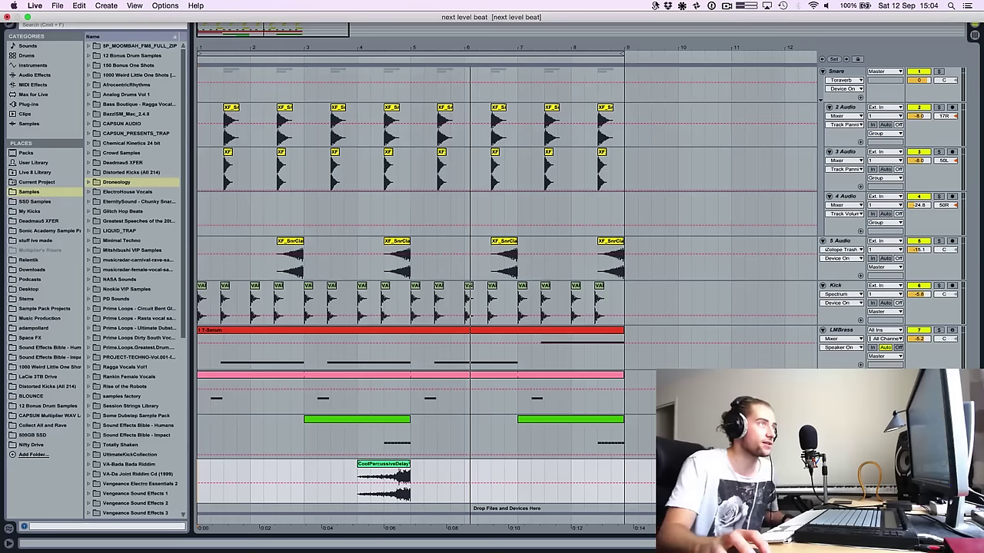
- Drag Long5.wav from the Splice downloads list into the arrangement at the song start
click(654, 5)
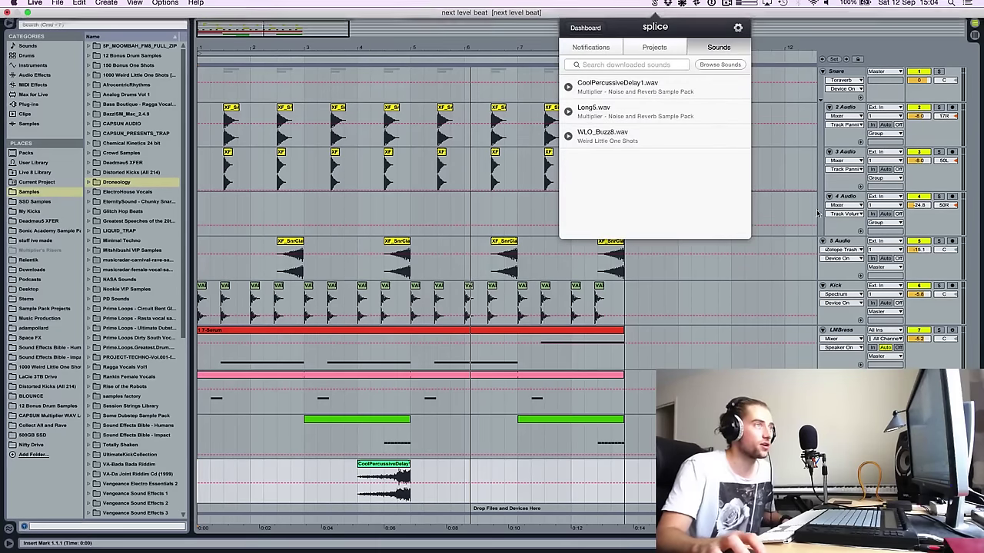
key(Escape)
key(super+alt+l)
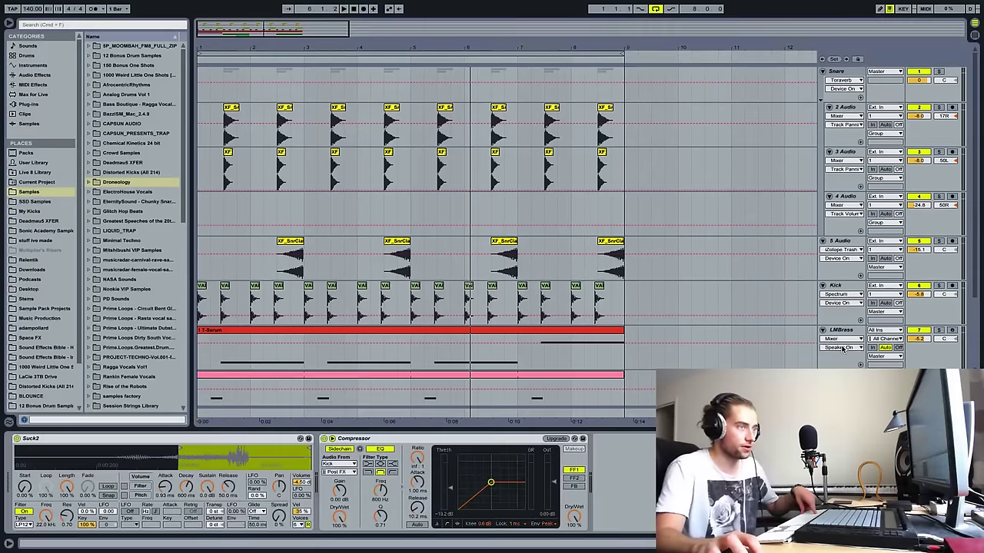
key(super+alt+l)
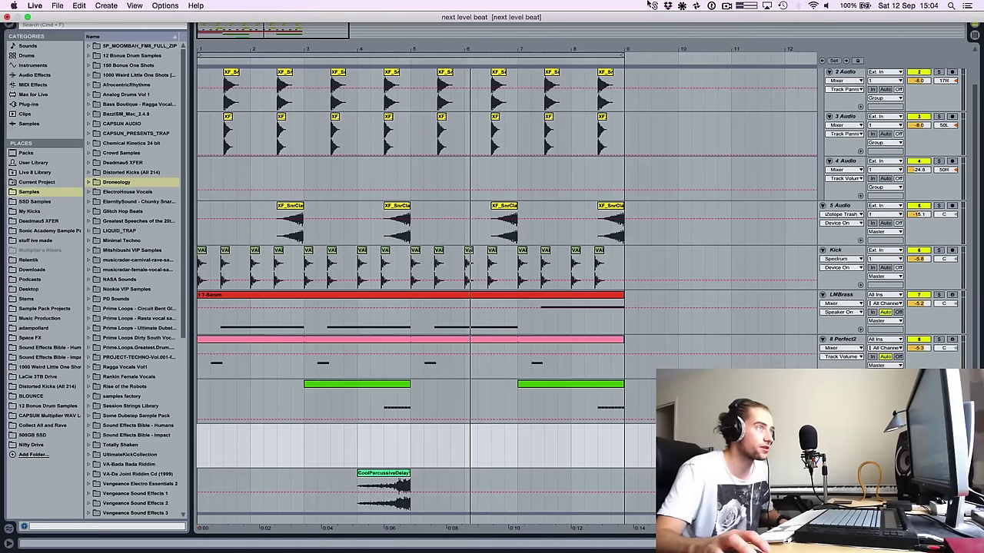
click(652, 6)
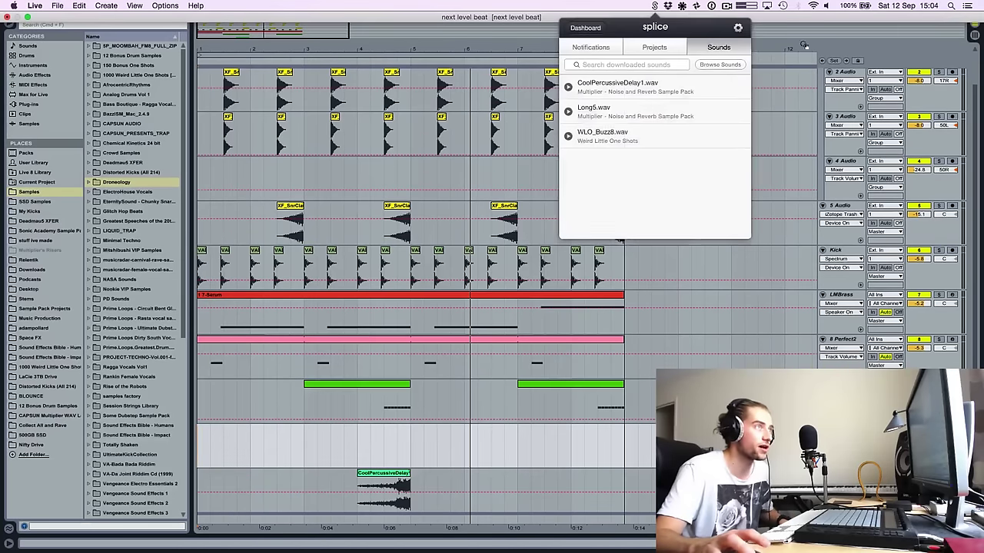
mouse_move(607, 111)
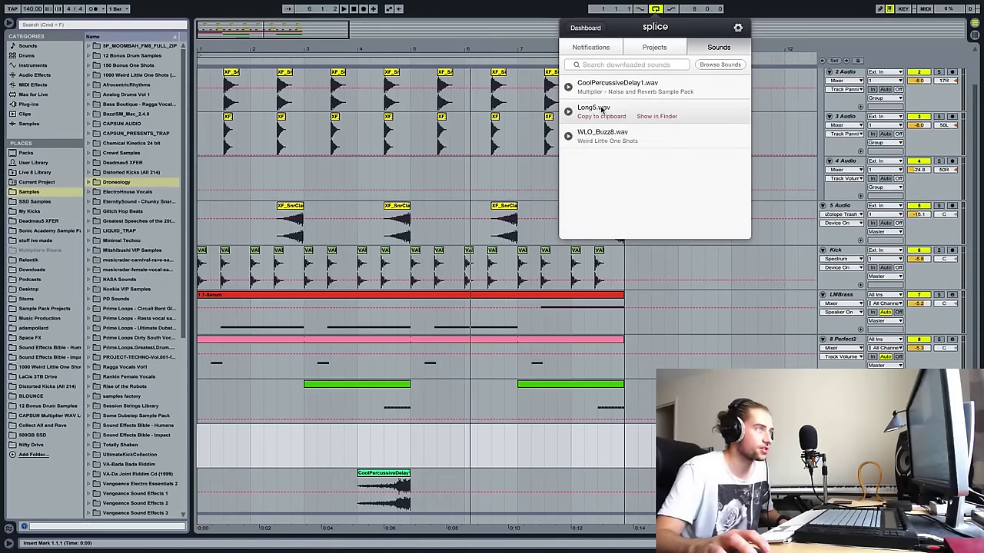
drag(601, 109, 209, 449)
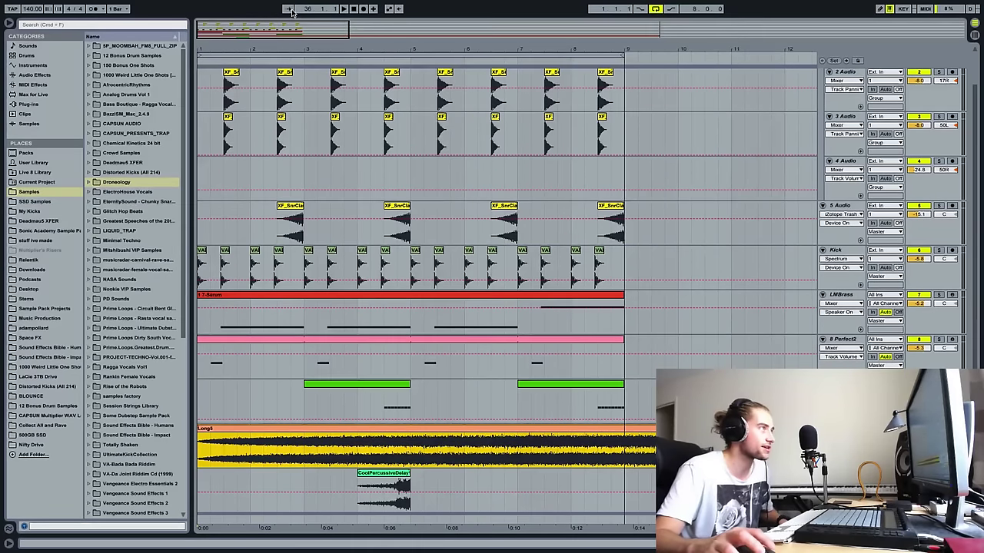
- Zoom out and play the arrangement with Loop switched off to hear all of Long5
drag(294, 45, 294, 23)
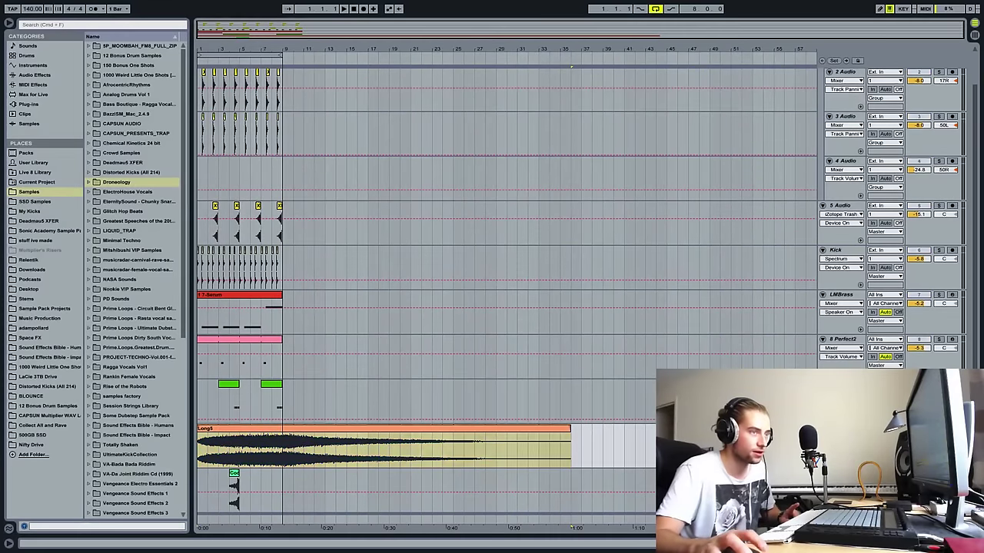
key(space)
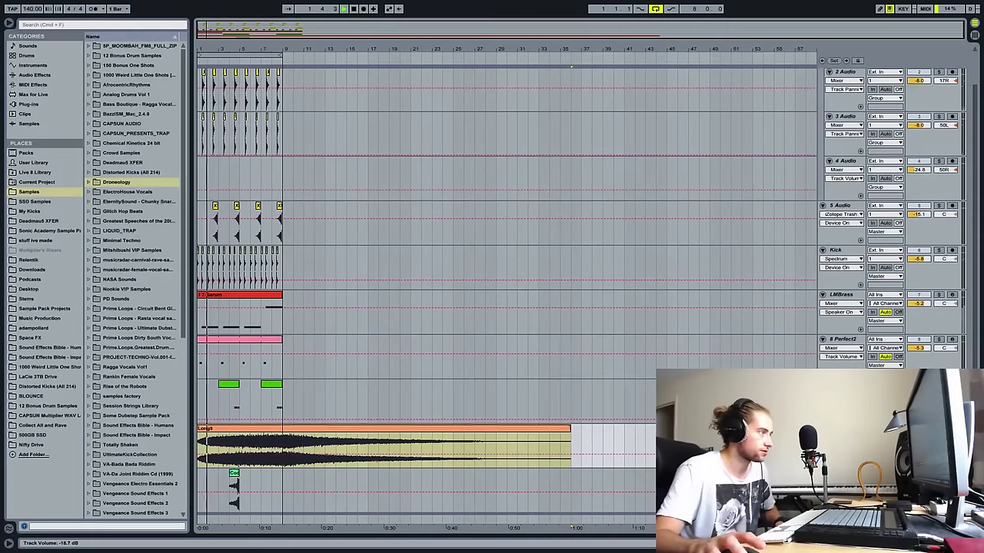
click(656, 10)
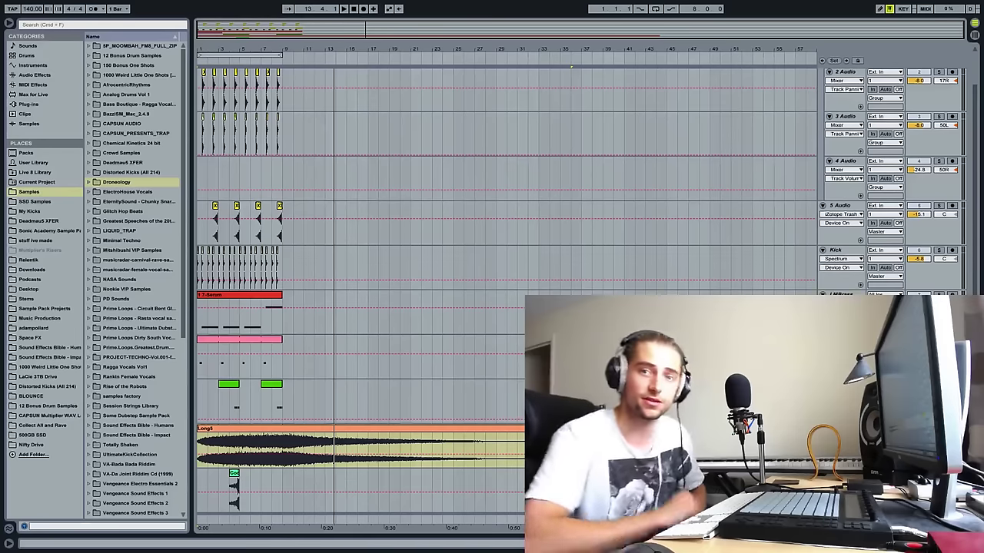
- Select the Long5 clip, then show all desktop spaces in Mission Control
key(ctrl+a)
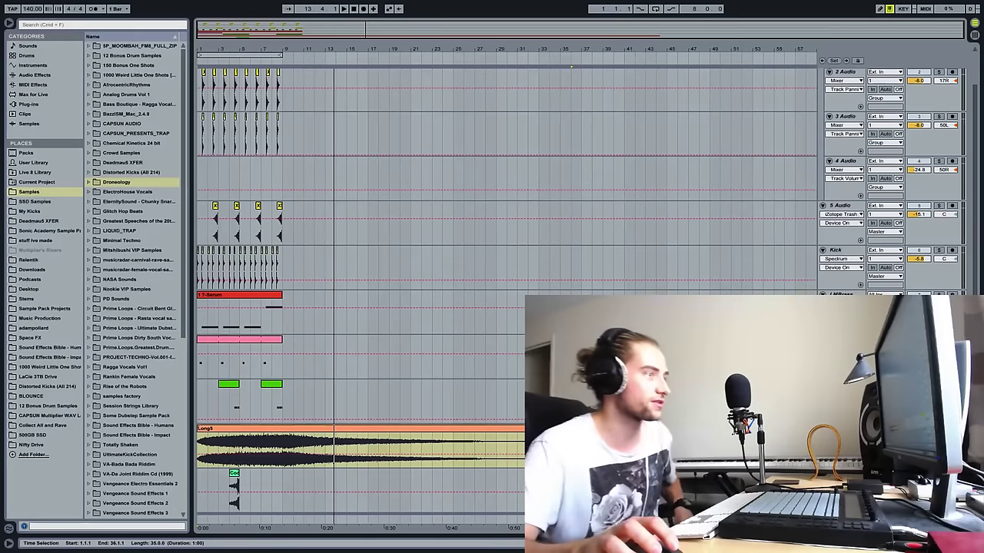
click(405, 428)
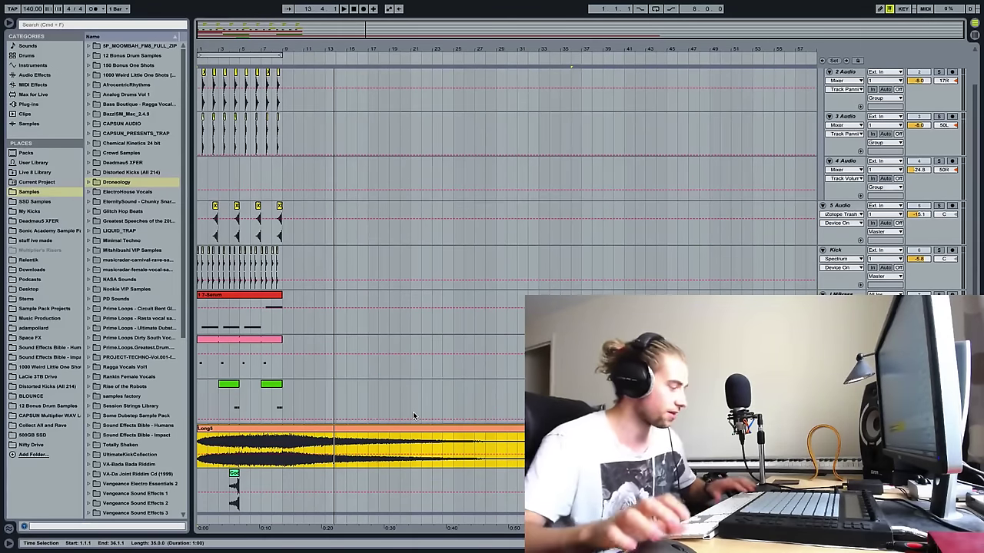
key(ctrl+Up)
click(511, 36)
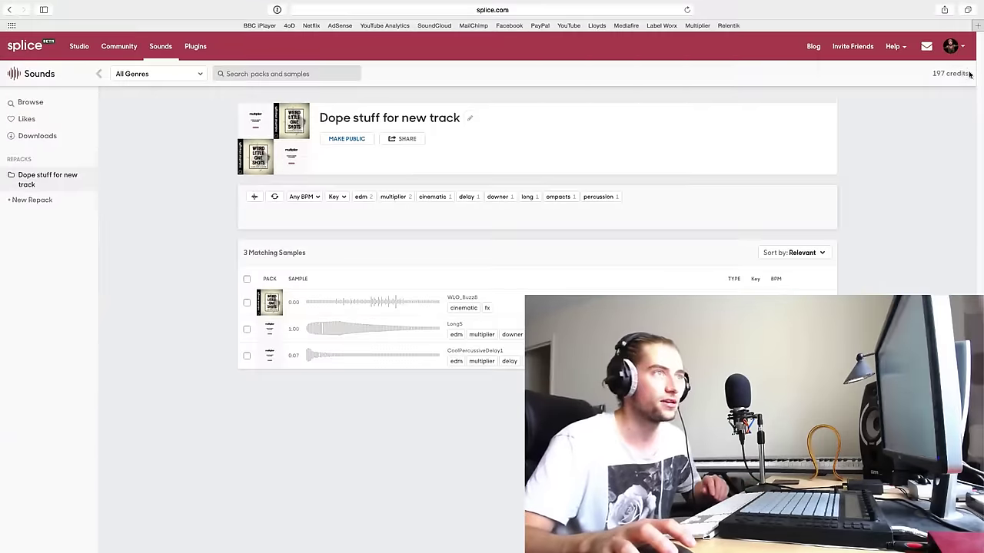